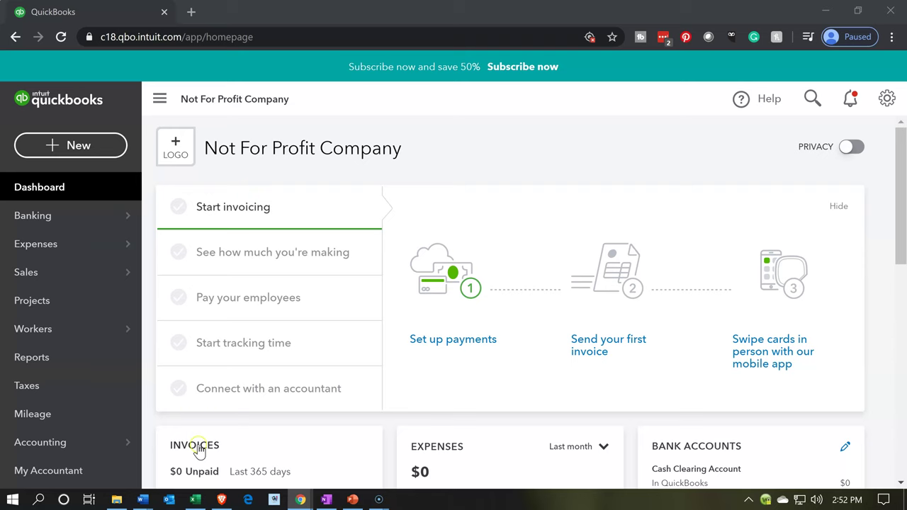
- Switch to the Excel workbook and review the fund drive cash and pledge journal entries (2 and 2b) on sheet 3
{"action": "left_click", "coordinate": [206, 502]}
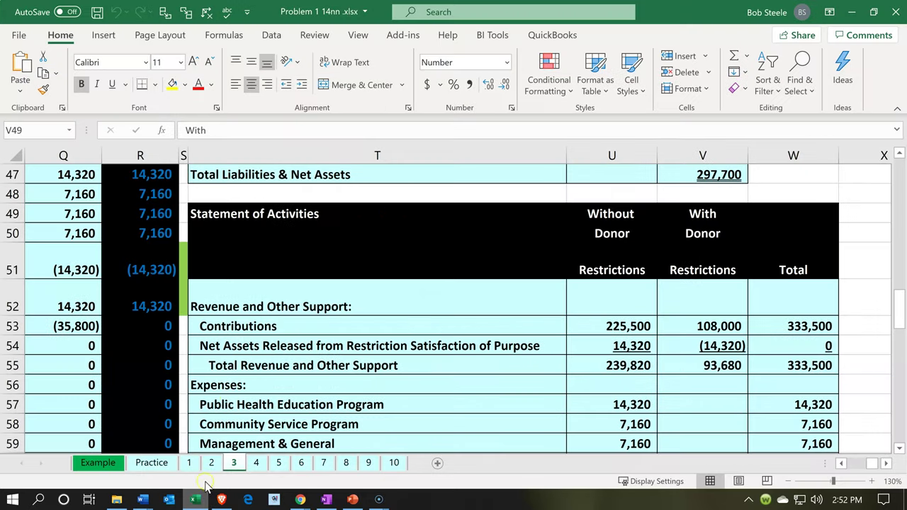
{"action": "left_click", "coordinate": [243, 360]}
{"action": "key", "text": "Left"}
{"action": "key", "text": "Left"}
{"action": "key", "text": "Left"}
{"action": "key", "text": "Left"}
{"action": "key", "text": "Left"}
{"action": "key", "text": "Left"}
{"action": "key", "text": "Left"}
{"action": "key", "text": "Left"}
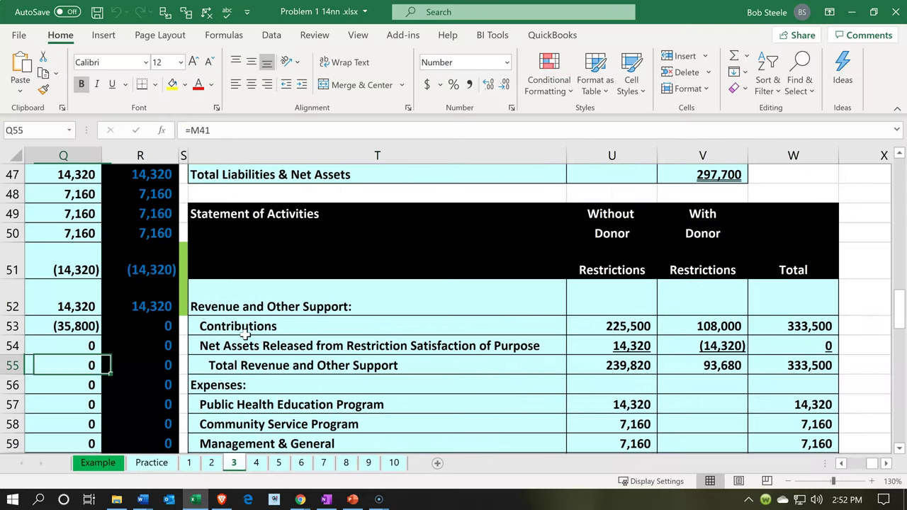
{"action": "key", "text": "Left"}
{"action": "key", "text": "Left"}
{"action": "key", "text": "Left"}
{"action": "key", "text": "Left"}
{"action": "key", "text": "Left"}
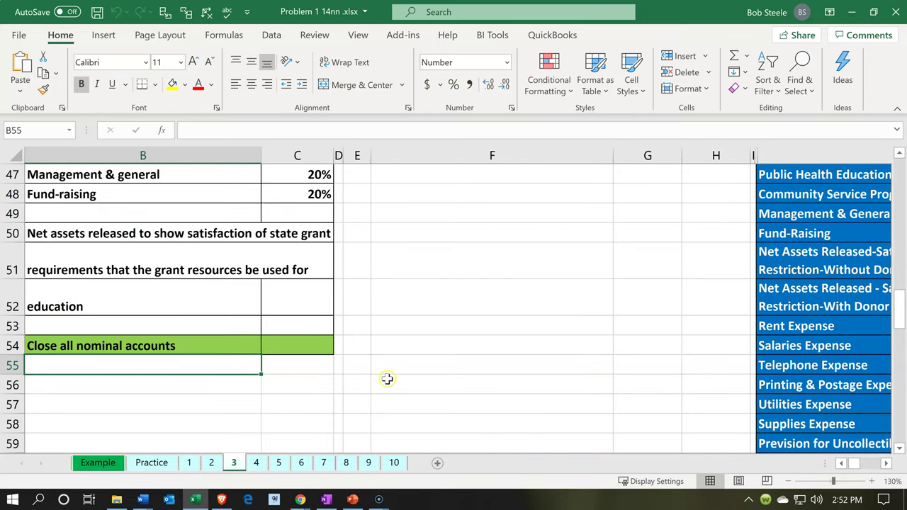
{"action": "scroll", "coordinate": [387, 380], "scroll_direction": "up", "scroll_amount": 15}
{"action": "scroll", "coordinate": [386, 380], "scroll_direction": "up", "scroll_amount": 1}
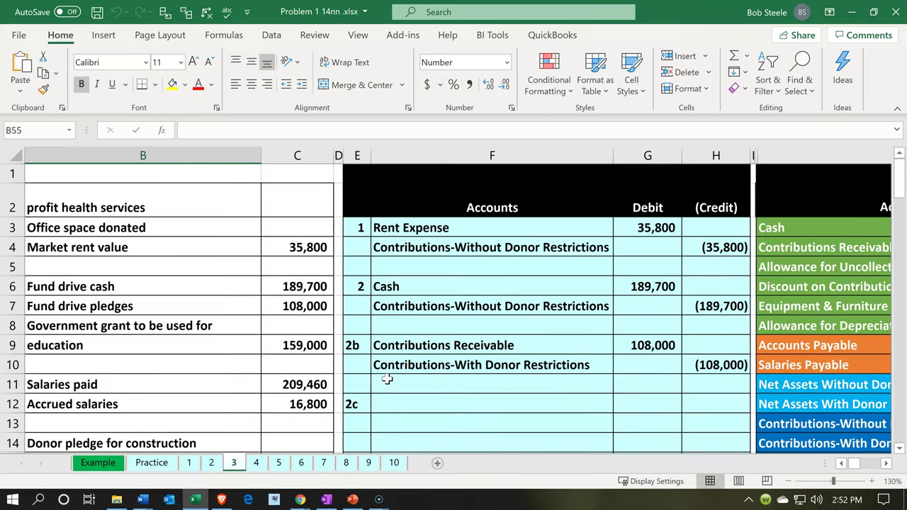
{"action": "left_click", "coordinate": [390, 344]}
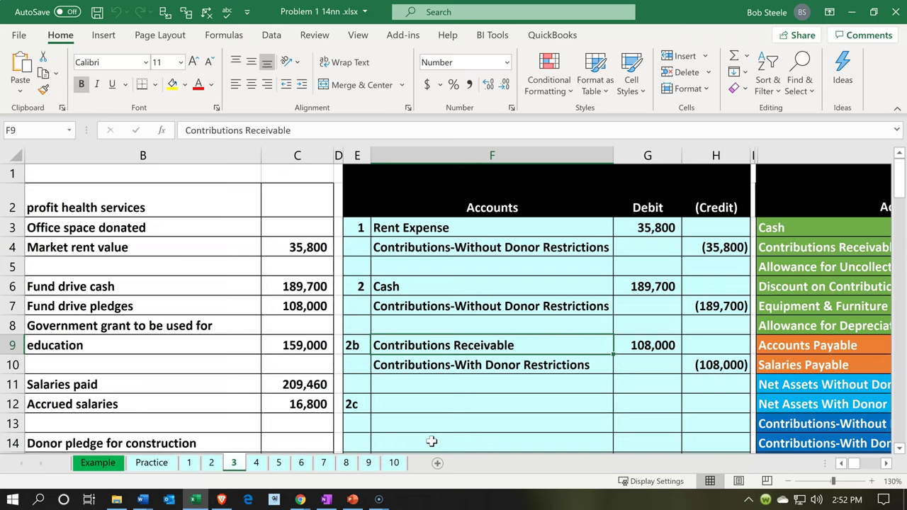
{"action": "key", "text": "Up"}
{"action": "key", "text": "Up"}
{"action": "key", "text": "Up"}
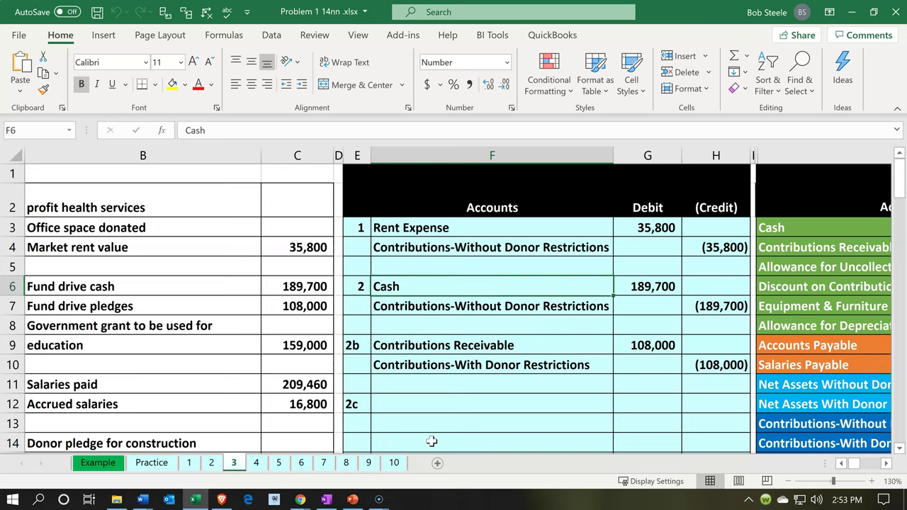
{"action": "key", "text": "Down"}
{"action": "key", "text": "Down"}
{"action": "key", "text": "Down"}
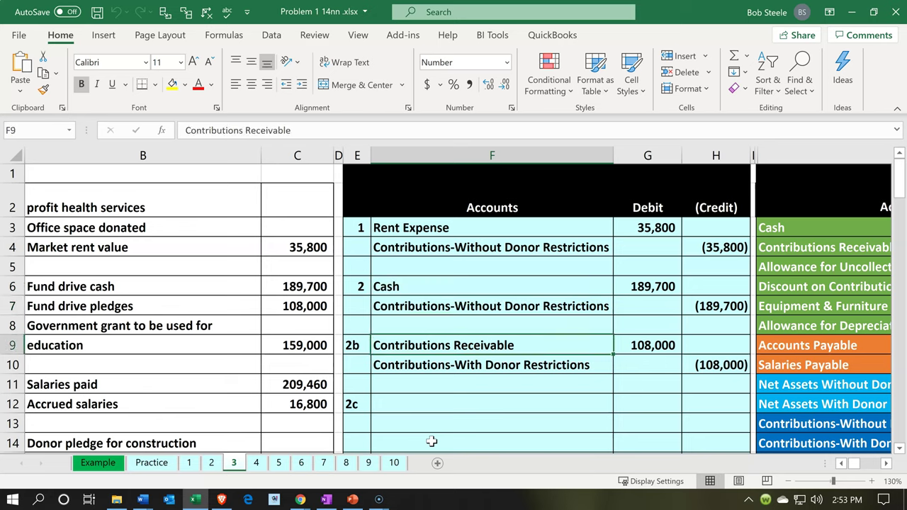
{"action": "key", "text": "Down"}
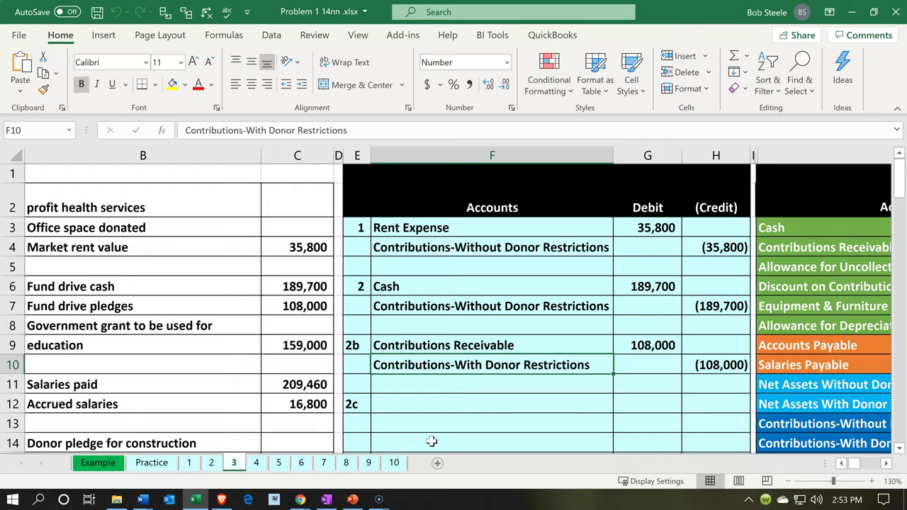
- Examine the trial balance rows for contributions without and with donor restrictions, including the adjustment and ending balance columns
{"action": "key", "text": "Right"}
{"action": "key", "text": "Right"}
{"action": "key", "text": "Right"}
{"action": "key", "text": "Right"}
{"action": "key", "text": "Right"}
{"action": "key", "text": "Right"}
{"action": "key", "text": "Right"}
{"action": "key", "text": "Right"}
{"action": "key", "text": "Right"}
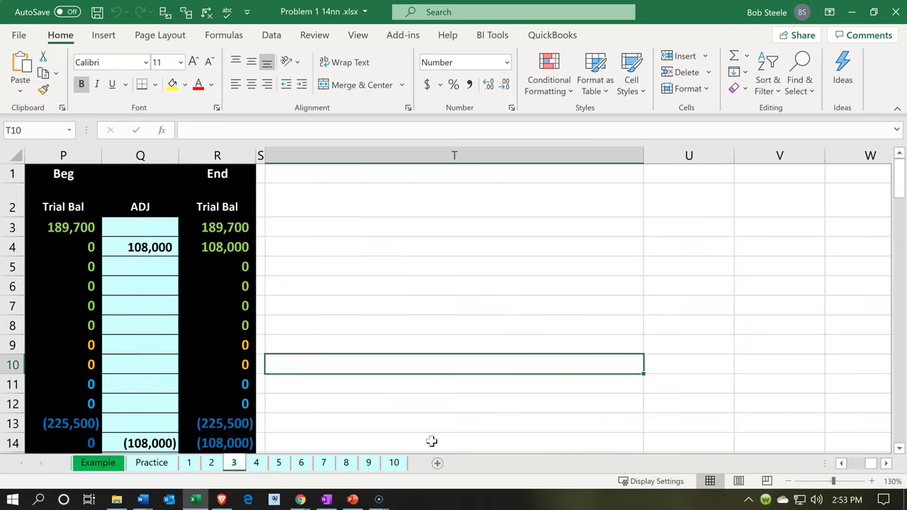
{"action": "key", "text": "Left"}
{"action": "key", "text": "Left"}
{"action": "key", "text": "Left"}
{"action": "key", "text": "Left"}
{"action": "key", "text": "Left"}
{"action": "key", "text": "Left"}
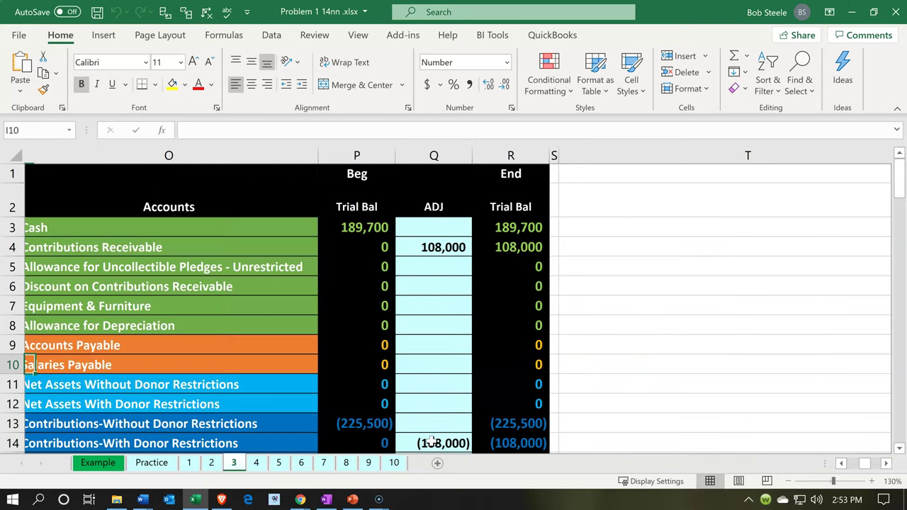
{"action": "key", "text": "Down"}
{"action": "key", "text": "Down"}
{"action": "scroll", "coordinate": [430, 441], "scroll_direction": "down", "scroll_amount": 2}
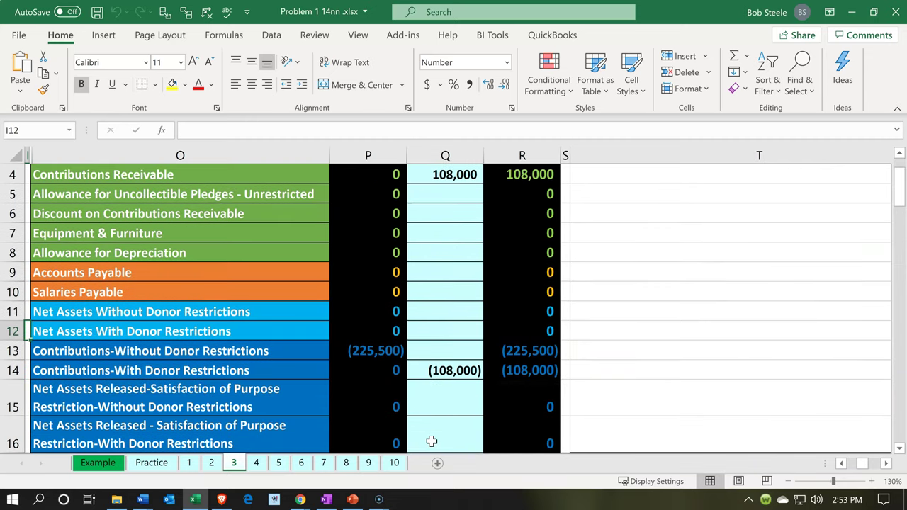
{"action": "left_click", "coordinate": [270, 292]}
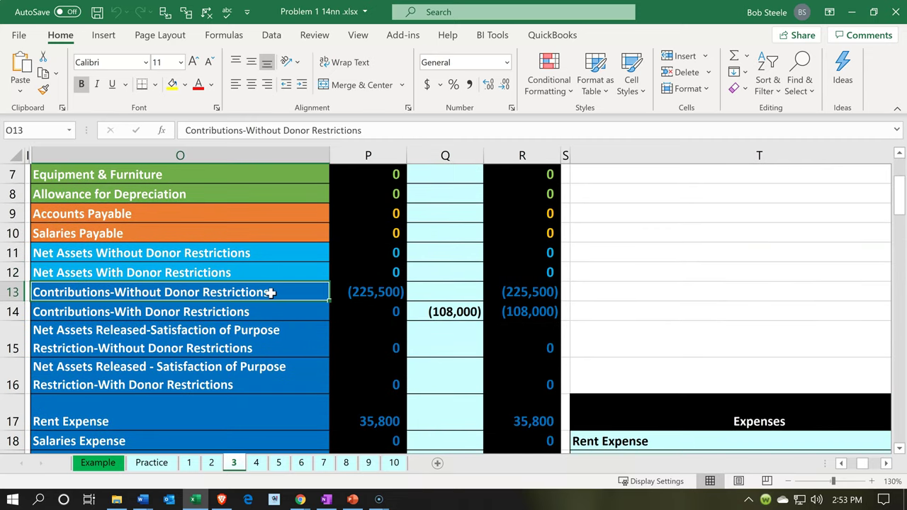
{"action": "key", "text": "Down"}
{"action": "key", "text": "Up"}
{"action": "key", "text": "Down"}
{"action": "key", "text": "Up"}
{"action": "key", "text": "Down"}
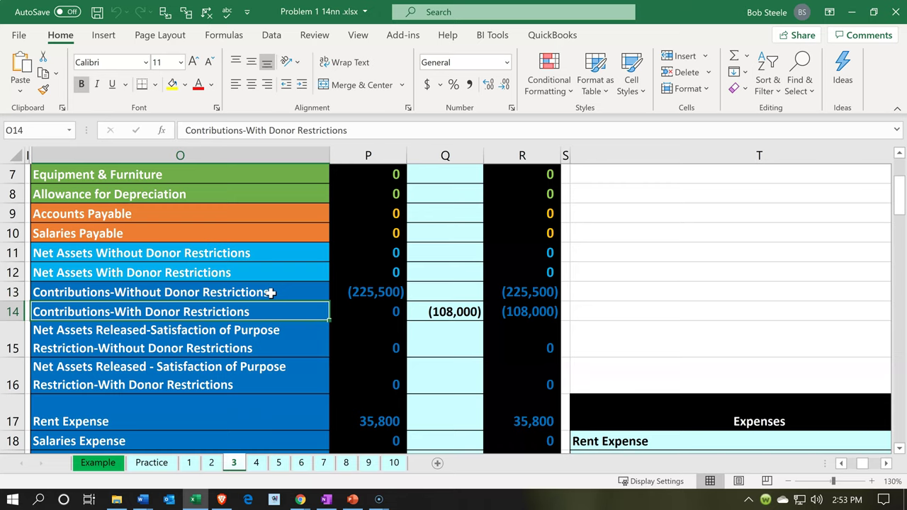
{"action": "key", "text": "Right"}
{"action": "key", "text": "Right"}
{"action": "key", "text": "Right"}
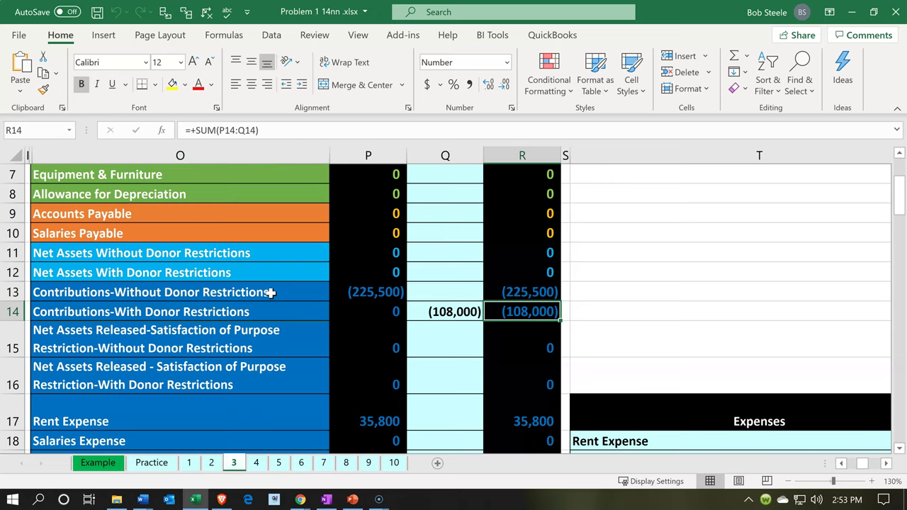
- Examine the Statement of Activities, comparing its columns for without and with donor restrictions
{"action": "key", "text": "Down"}
{"action": "key", "text": "Down"}
{"action": "key", "text": "Down"}
{"action": "key", "text": "Down"}
{"action": "key", "text": "Down"}
{"action": "key", "text": "Down"}
{"action": "key", "text": "Down"}
{"action": "key", "text": "Down"}
{"action": "key", "text": "Down"}
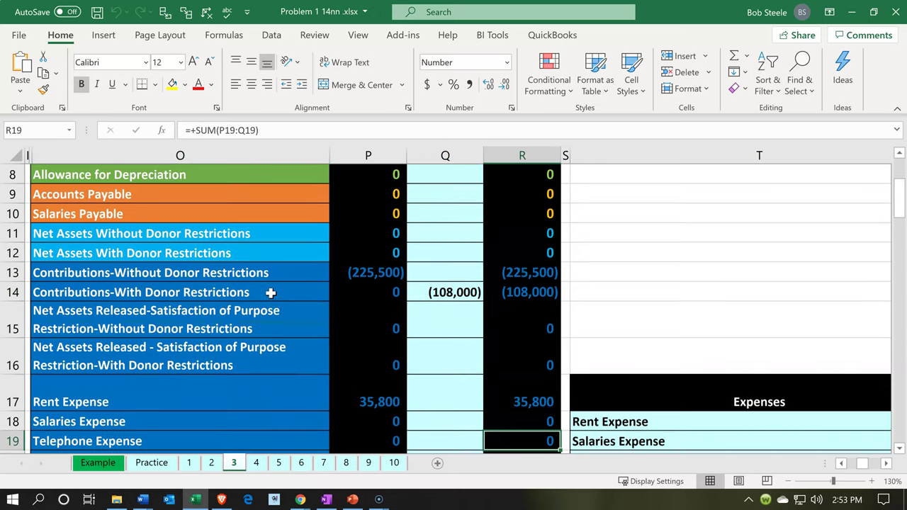
{"action": "key", "text": "Down"}
{"action": "key", "text": "Down"}
{"action": "key", "text": "Down"}
{"action": "key", "text": "Down"}
{"action": "key", "text": "Down"}
{"action": "key", "text": "Down"}
{"action": "key", "text": "Down"}
{"action": "key", "text": "Down"}
{"action": "key", "text": "Down"}
{"action": "key", "text": "Down"}
{"action": "key", "text": "Down"}
{"action": "key", "text": "Down"}
{"action": "key", "text": "Down"}
{"action": "key", "text": "Down"}
{"action": "key", "text": "Down"}
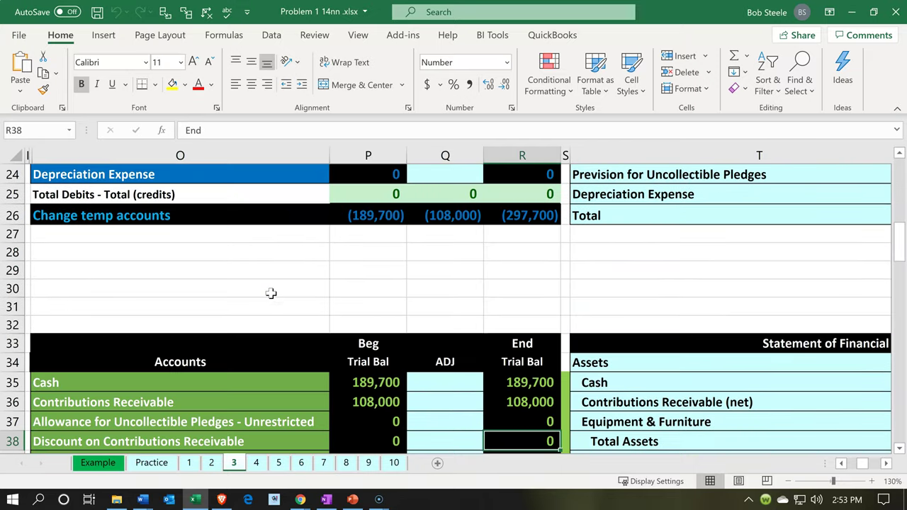
{"action": "key", "text": "Right"}
{"action": "key", "text": "Down"}
{"action": "key", "text": "Down"}
{"action": "key", "text": "Down"}
{"action": "key", "text": "Down"}
{"action": "key", "text": "Down"}
{"action": "key", "text": "Down"}
{"action": "key", "text": "Down"}
{"action": "key", "text": "Down"}
{"action": "key", "text": "Down"}
{"action": "key", "text": "Down"}
{"action": "key", "text": "Down"}
{"action": "key", "text": "Down"}
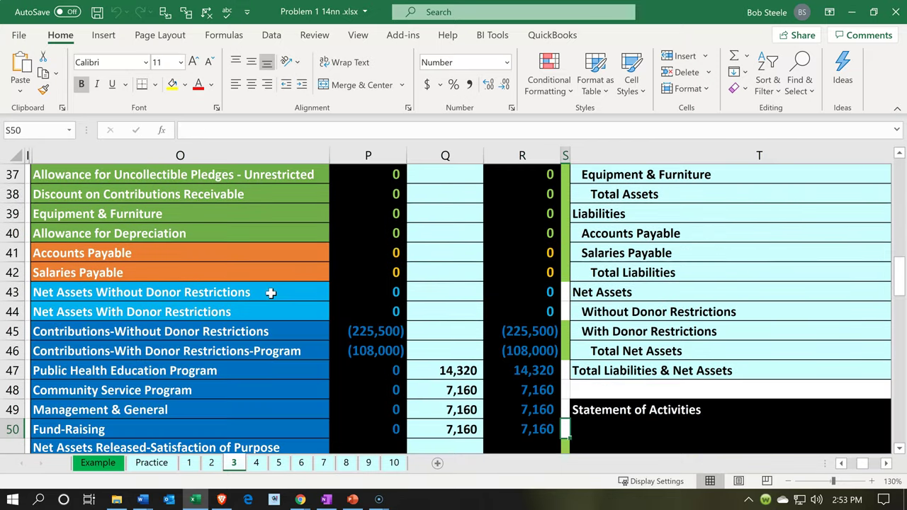
{"action": "key", "text": "Down"}
{"action": "key", "text": "Down"}
{"action": "key", "text": "Down"}
{"action": "key", "text": "Down"}
{"action": "key", "text": "Down"}
{"action": "key", "text": "Down"}
{"action": "key", "text": "Down"}
{"action": "key", "text": "Down"}
{"action": "key", "text": "Right"}
{"action": "key", "text": "Right"}
{"action": "key", "text": "Right"}
{"action": "key", "text": "Right"}
{"action": "key", "text": "Right"}
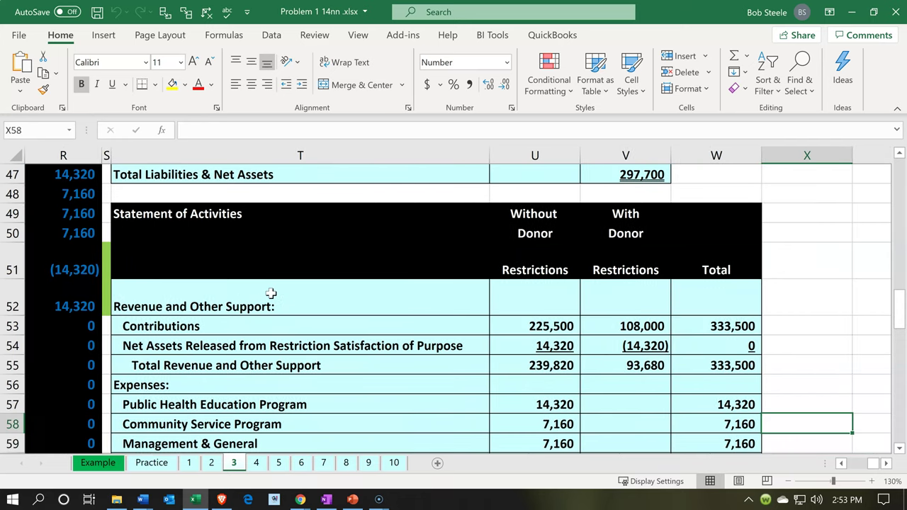
{"action": "left_click", "coordinate": [516, 215]}
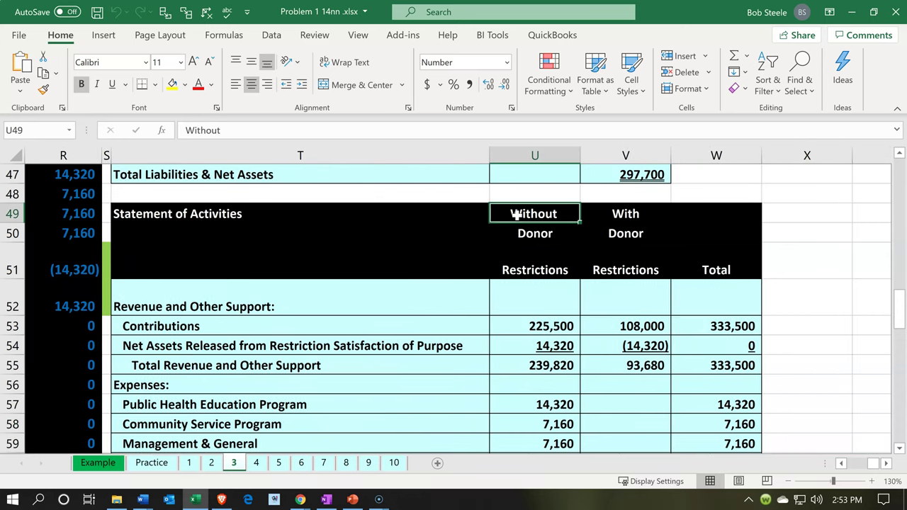
{"action": "key", "text": "Right"}
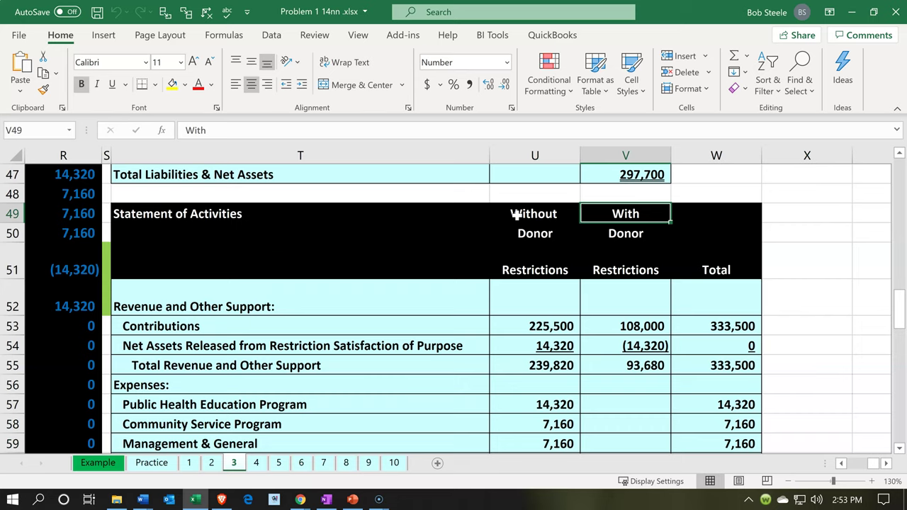
{"action": "key", "text": "Down"}
{"action": "key", "text": "Down"}
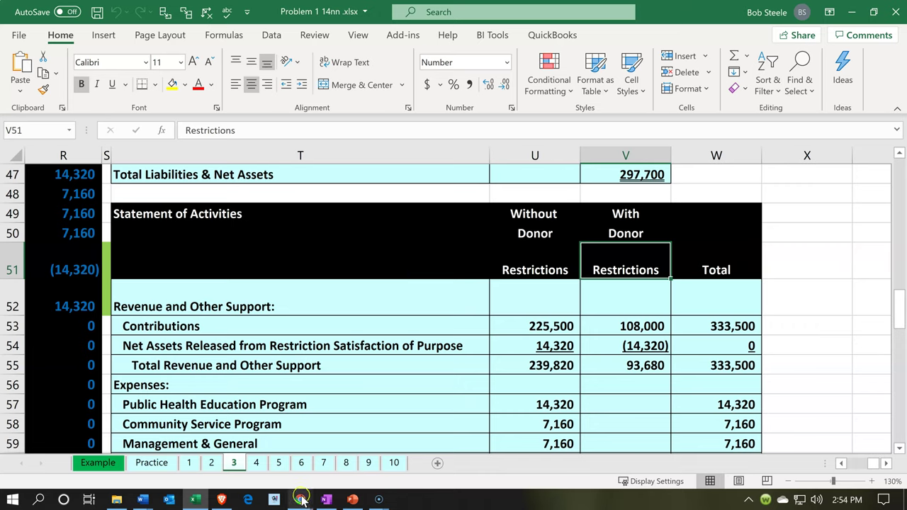
- Switch to QuickBooks and open the list of customers
{"action": "left_click", "coordinate": [195, 499]}
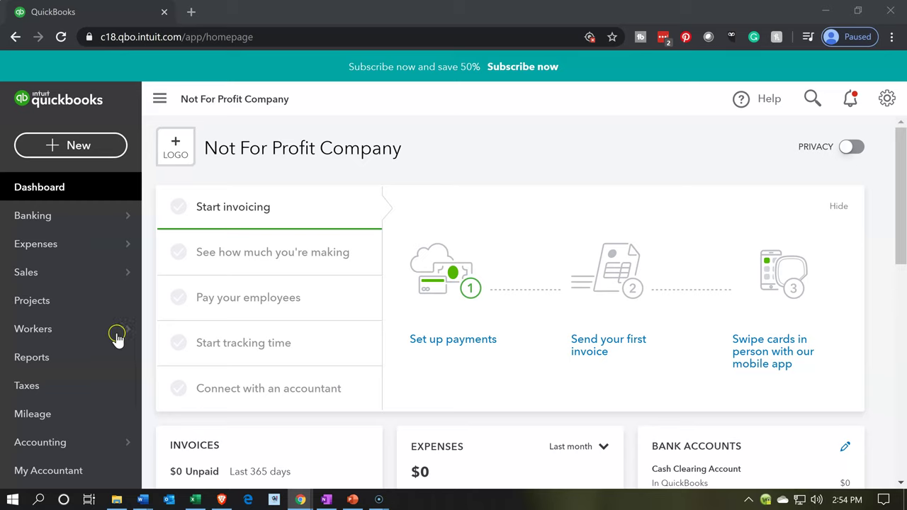
{"action": "left_click", "coordinate": [59, 283]}
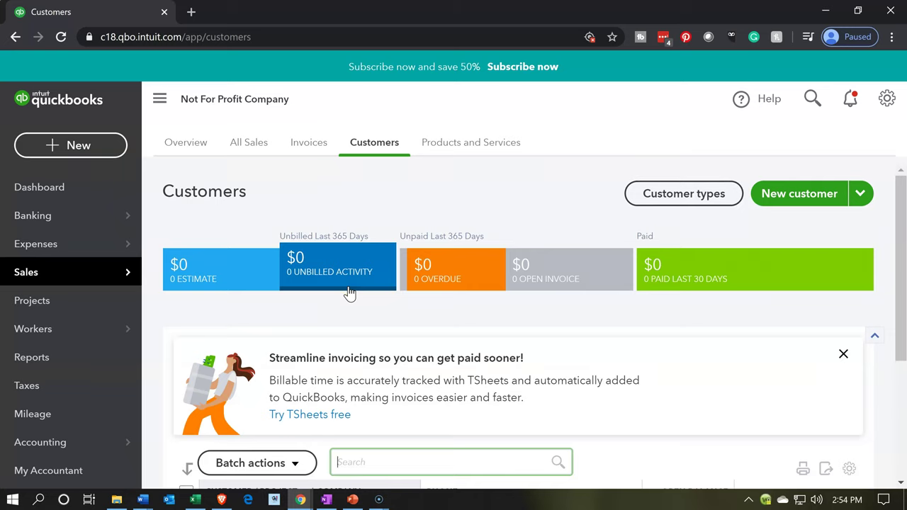
{"action": "scroll", "coordinate": [349, 292], "scroll_direction": "down", "scroll_amount": 1}
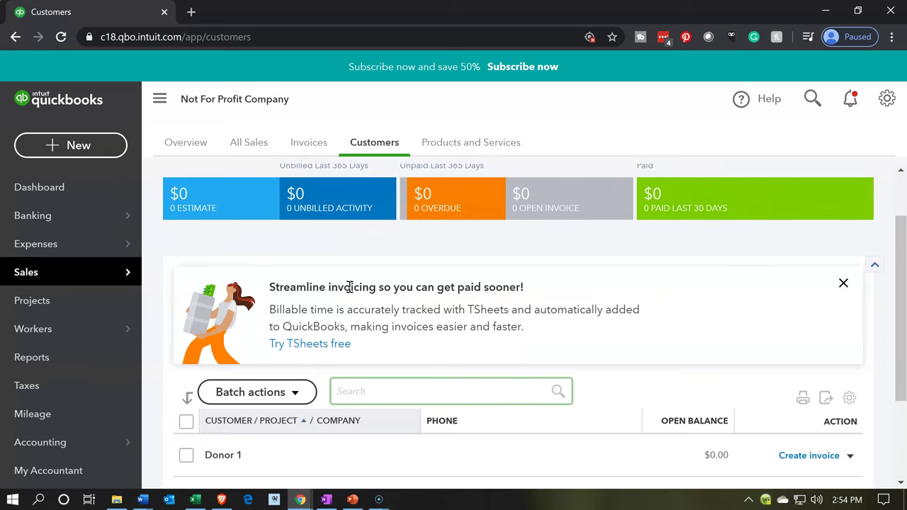
{"action": "scroll", "coordinate": [349, 287], "scroll_direction": "down", "scroll_amount": 1}
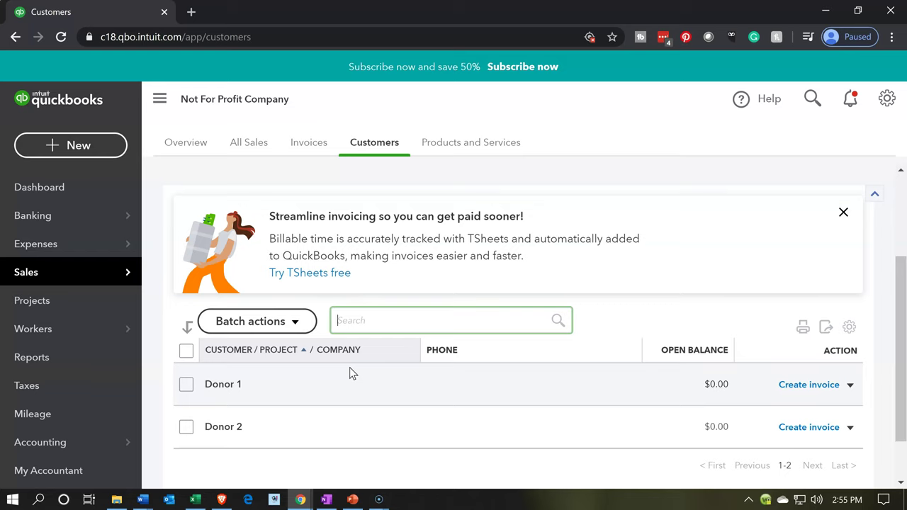
- Create and save a new customer with the company name "Restricted - Time"
{"action": "scroll", "coordinate": [370, 368], "scroll_direction": "up", "scroll_amount": 3}
{"action": "left_click", "coordinate": [766, 194]}
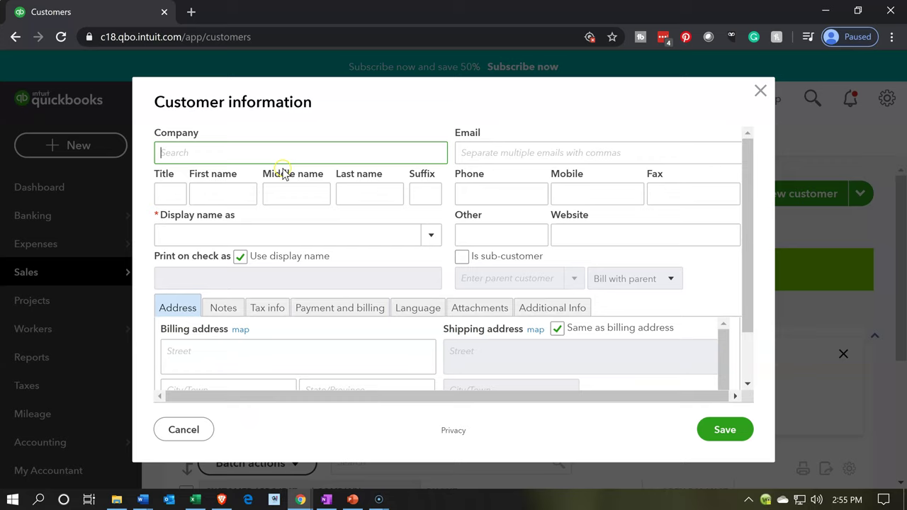
{"action": "left_click", "coordinate": [182, 154]}
{"action": "type", "text": "Restricted "}
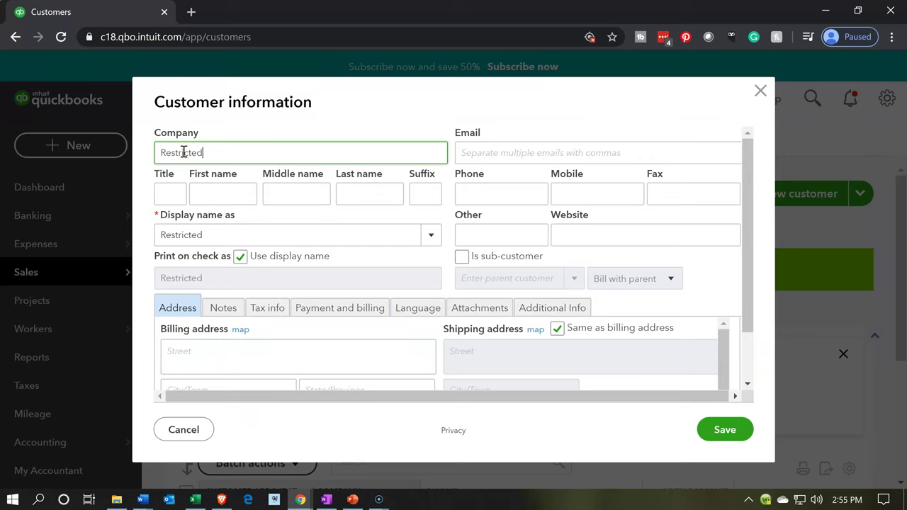
{"action": "type", "text": "- Time"}
{"action": "key", "text": "Tab"}
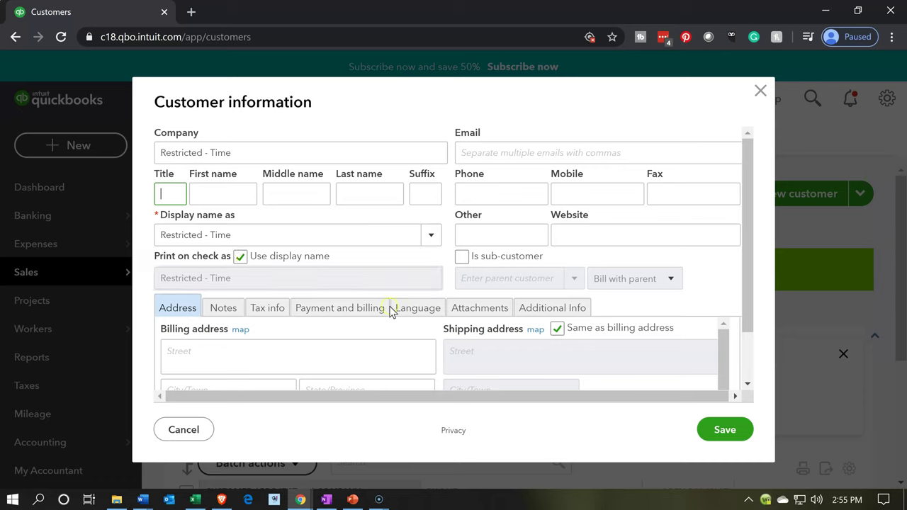
{"action": "left_click", "coordinate": [711, 425]}
- Return to the customer list and check the donor and restricted entries
{"action": "scroll", "coordinate": [305, 423], "scroll_direction": "down", "scroll_amount": 1}
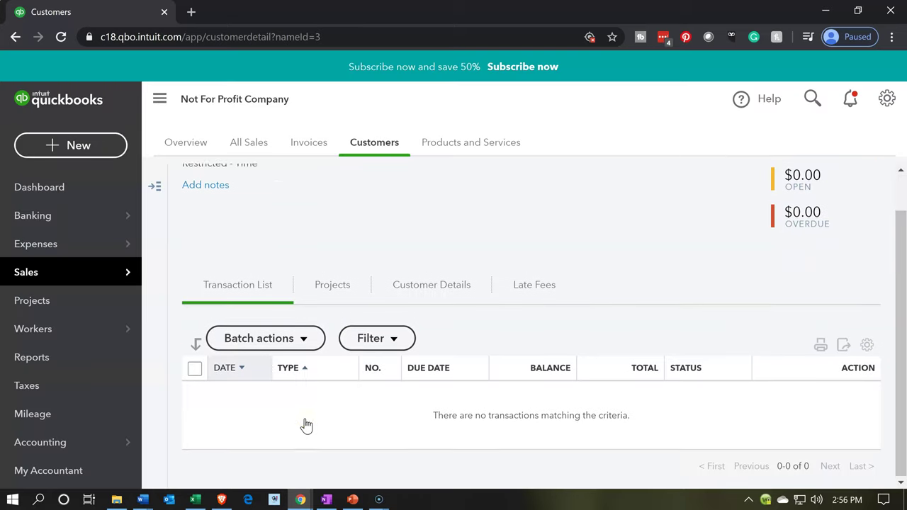
{"action": "scroll", "coordinate": [304, 423], "scroll_direction": "up", "scroll_amount": 1}
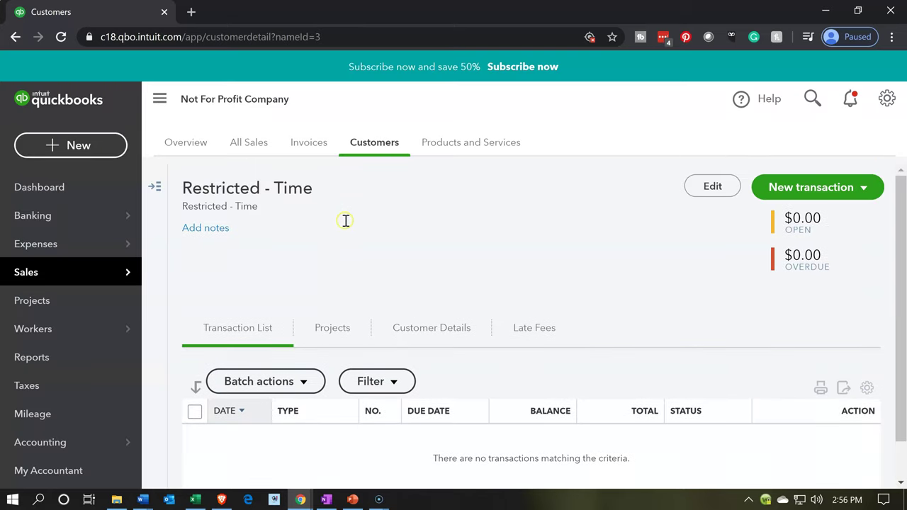
{"action": "left_click", "coordinate": [374, 144]}
{"action": "left_click", "coordinate": [334, 287]}
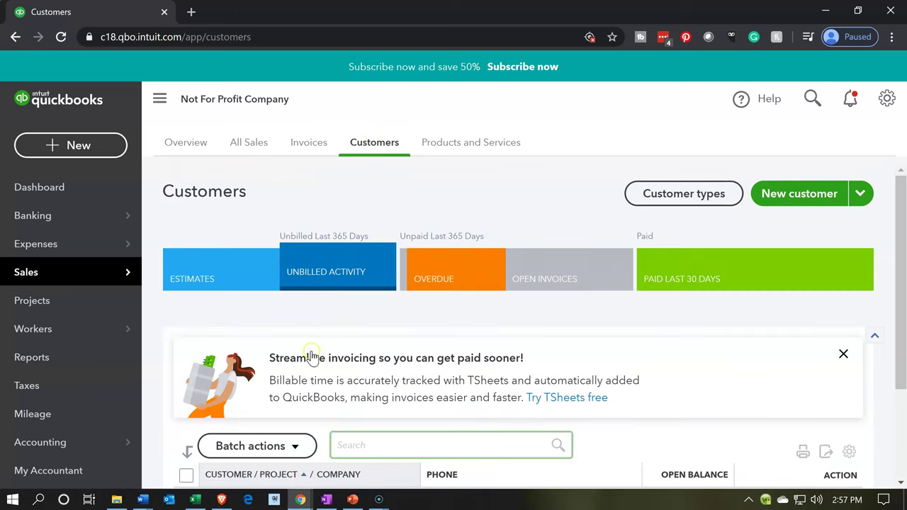
{"action": "scroll", "coordinate": [314, 364], "scroll_direction": "down", "scroll_amount": 3}
{"action": "scroll", "coordinate": [282, 340], "scroll_direction": "up", "scroll_amount": 3}
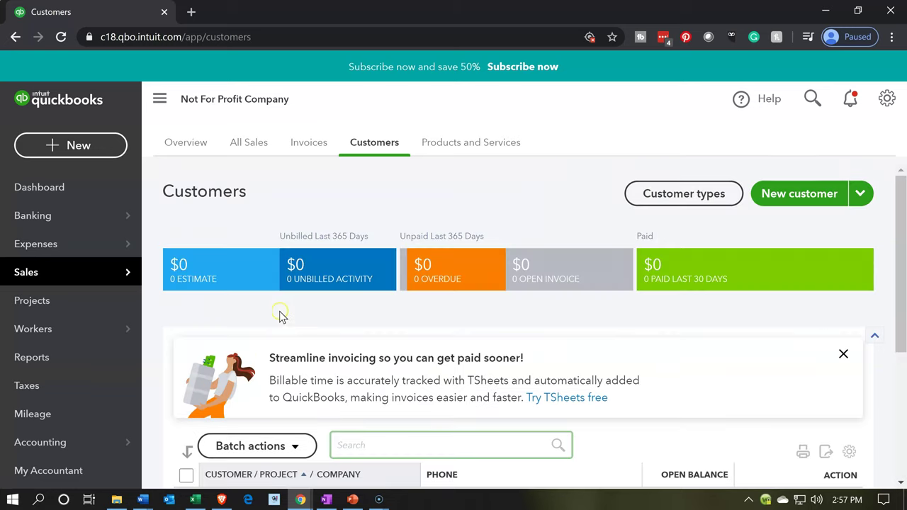
{"action": "scroll", "coordinate": [279, 345], "scroll_direction": "down", "scroll_amount": 3}
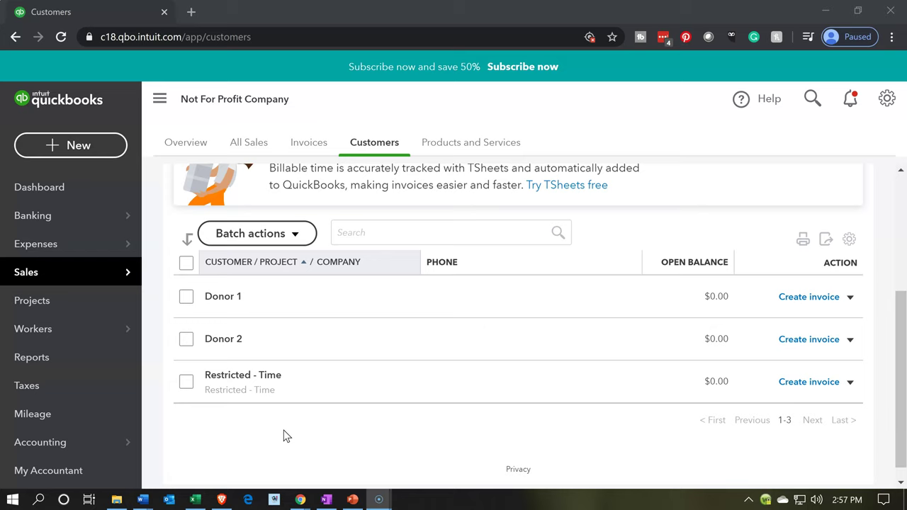
- Start a new customer with the company name "Test" and make it a sub-customer of "Restricted - Time"
{"action": "scroll", "coordinate": [284, 436], "scroll_direction": "up", "scroll_amount": 3}
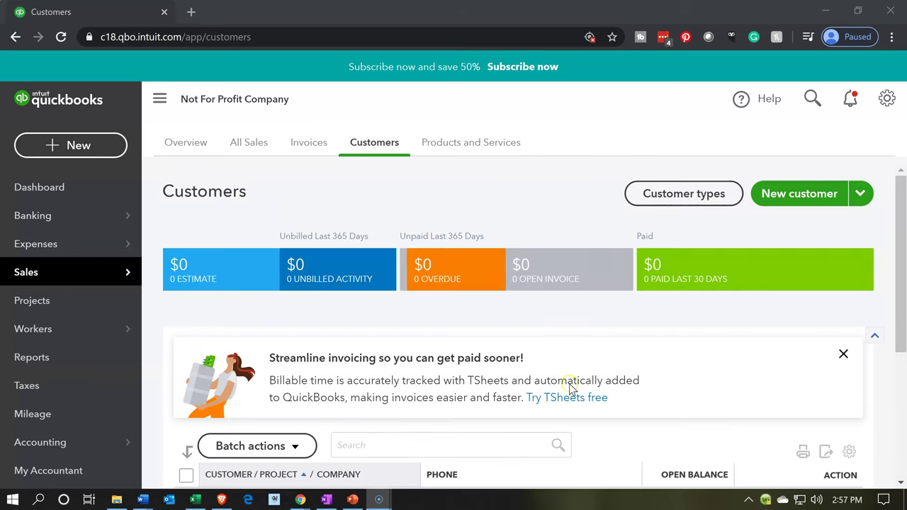
{"action": "left_click", "coordinate": [788, 197]}
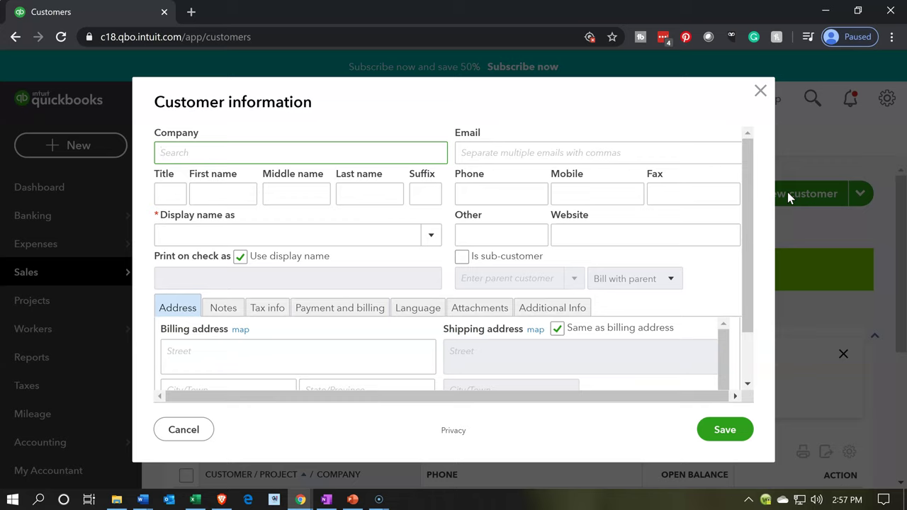
{"action": "type", "text": "Test"}
{"action": "key", "text": "Tab"}
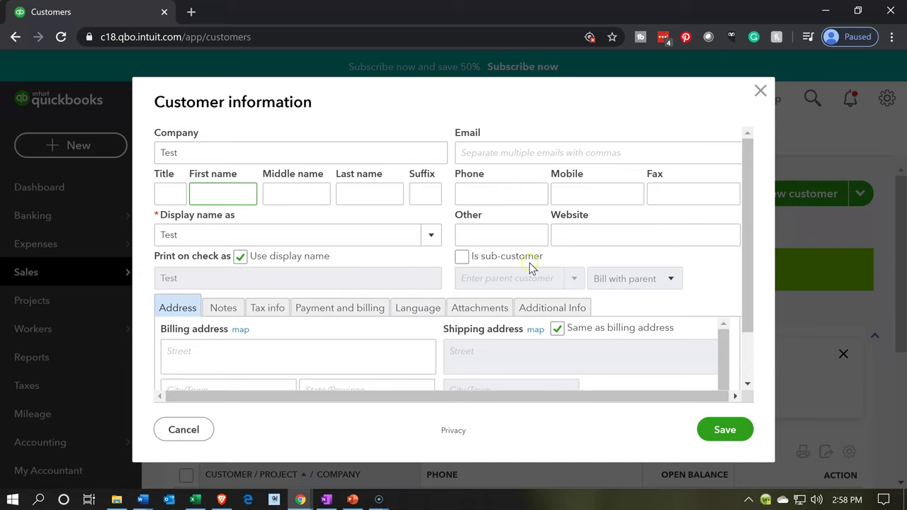
{"action": "left_click", "coordinate": [466, 262]}
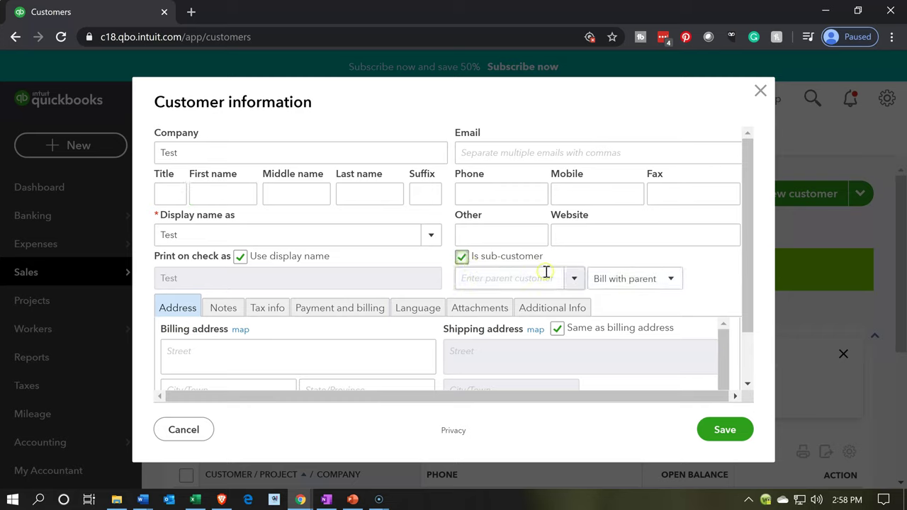
{"action": "left_click", "coordinate": [574, 282]}
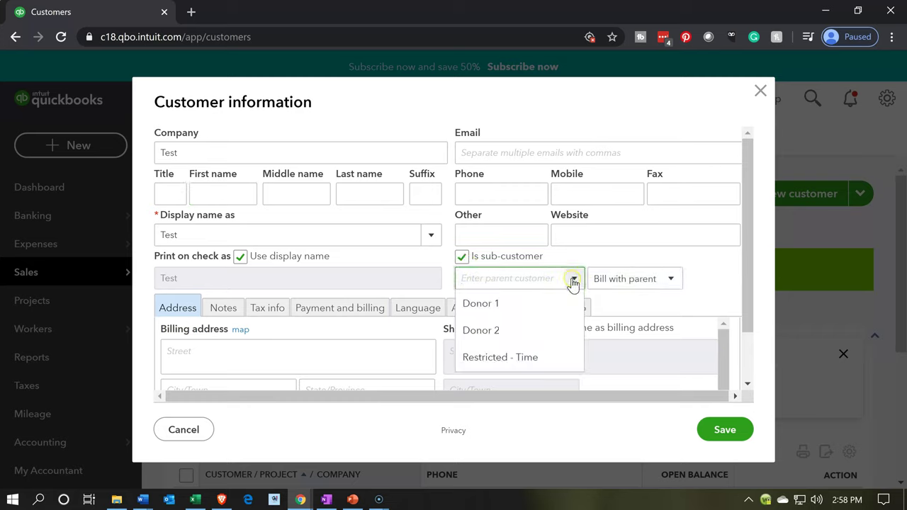
{"action": "left_click", "coordinate": [524, 361]}
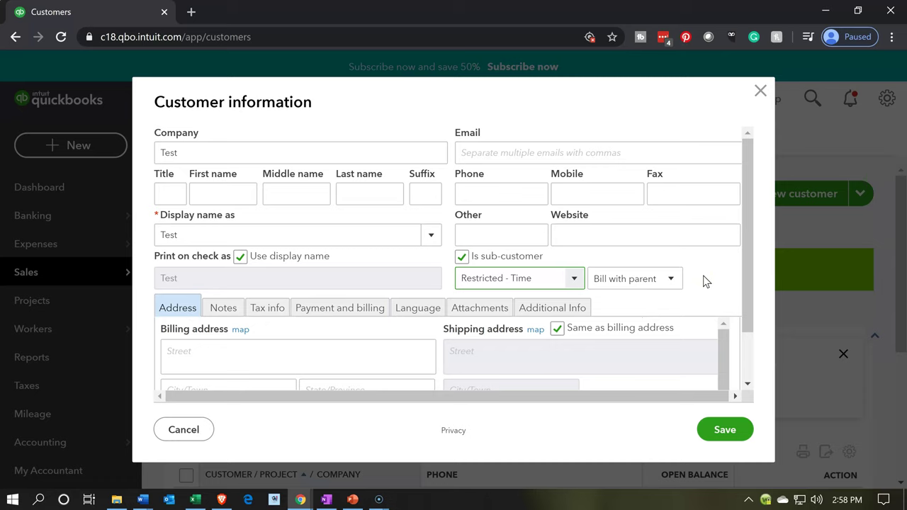
- Set the sub-customer's billing option to "Bill this customer" and save the record
{"action": "left_click", "coordinate": [668, 279]}
{"action": "left_click", "coordinate": [667, 282]}
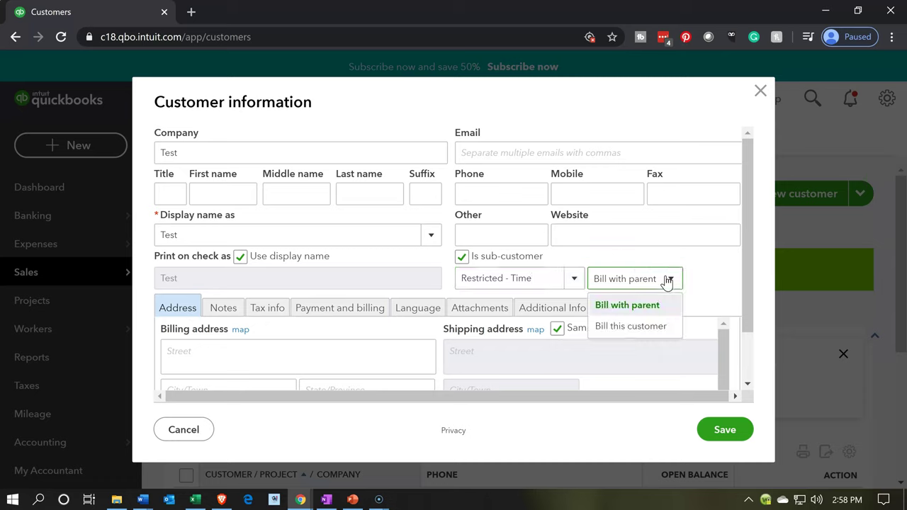
{"action": "left_click", "coordinate": [673, 333]}
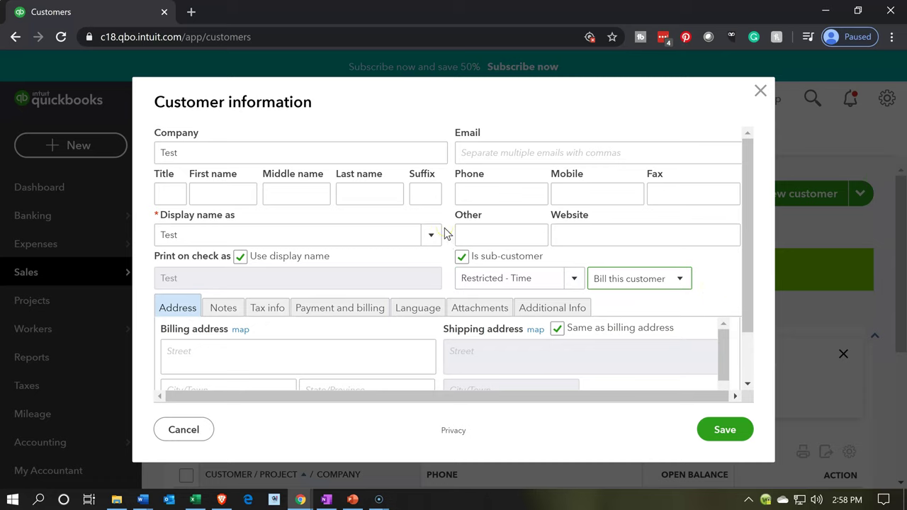
{"action": "left_click", "coordinate": [496, 277]}
{"action": "left_click", "coordinate": [719, 432]}
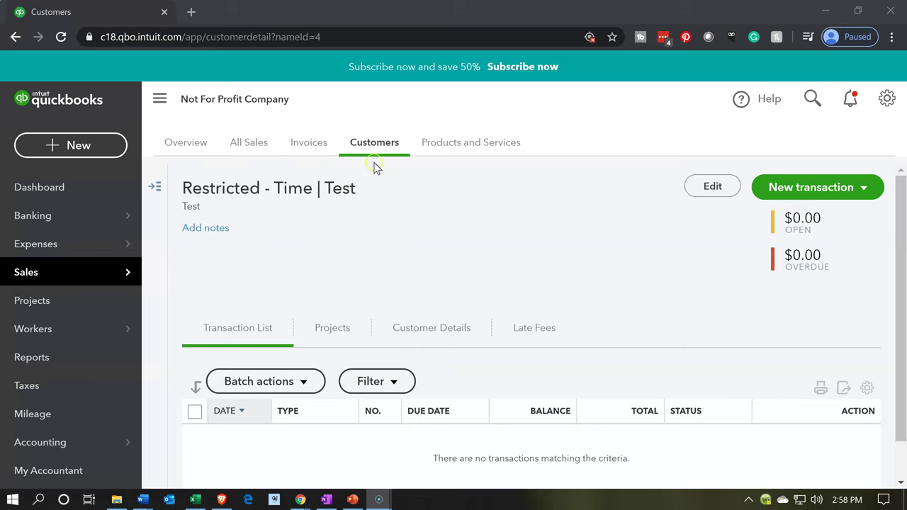
- Return to the customer list and check how the "Test" sub-customer is listed under "Restricted - Time"
{"action": "left_click", "coordinate": [374, 149]}
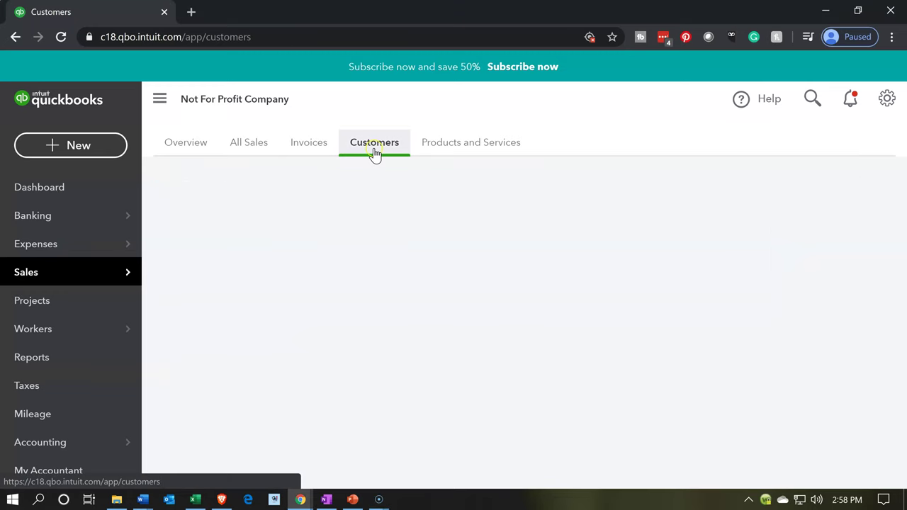
{"action": "left_click", "coordinate": [367, 264]}
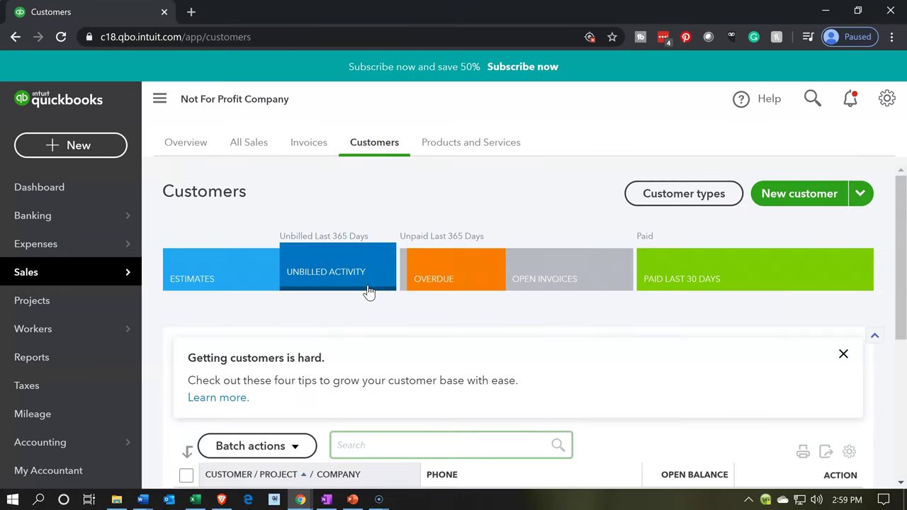
{"action": "scroll", "coordinate": [355, 383], "scroll_direction": "down", "scroll_amount": 2}
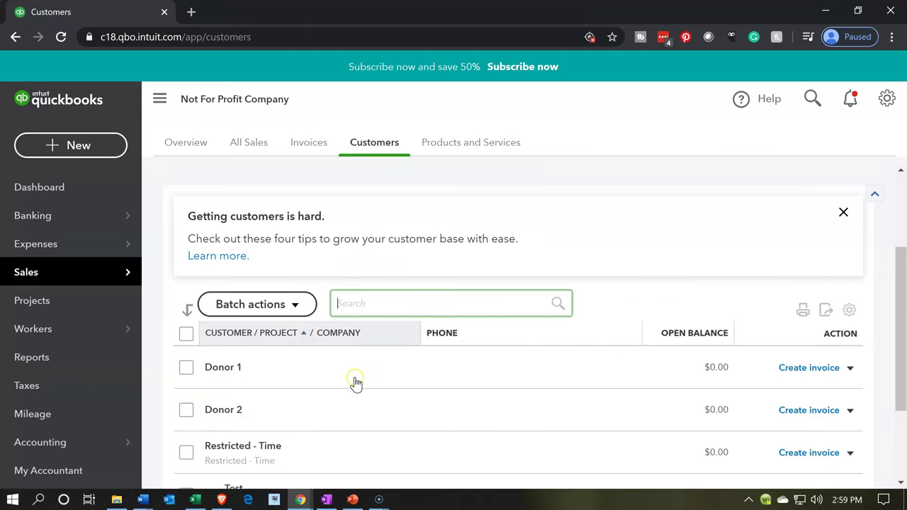
{"action": "scroll", "coordinate": [356, 383], "scroll_direction": "down", "scroll_amount": 2}
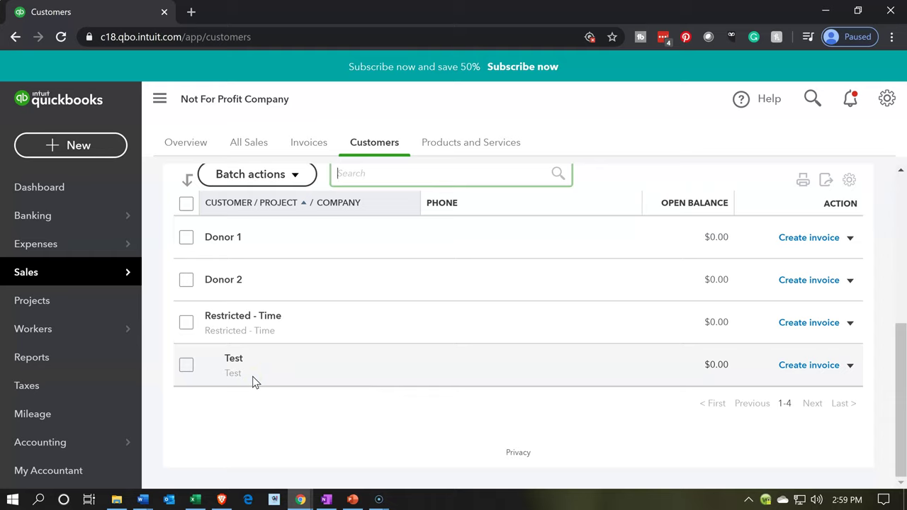
{"action": "left_click", "coordinate": [262, 360]}
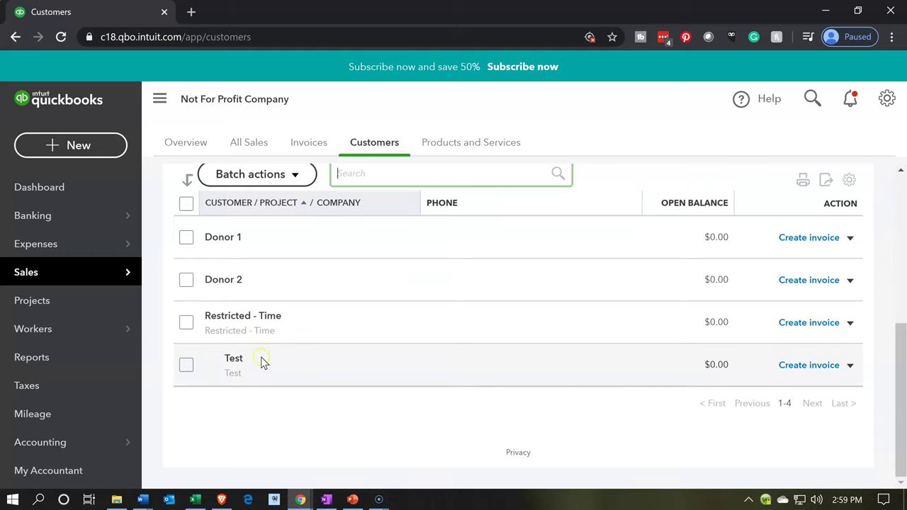
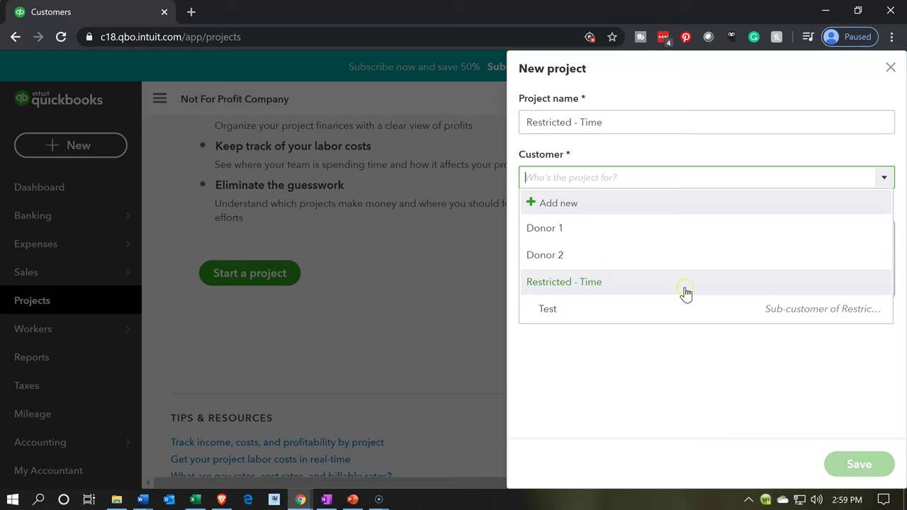
- Assign the new project "Restricted - Time" to the customer "Restricted - Time" and save the project
{"action": "left_click", "coordinate": [671, 344]}
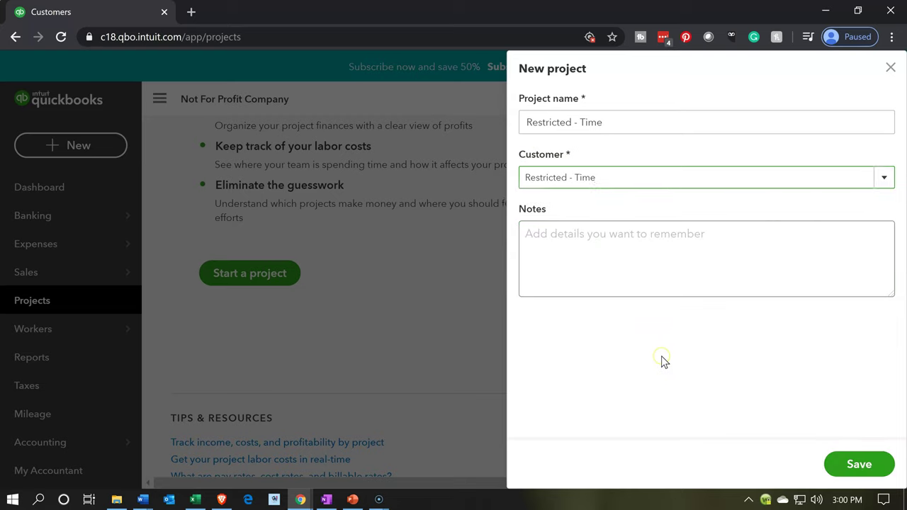
{"action": "left_click", "coordinate": [629, 282]}
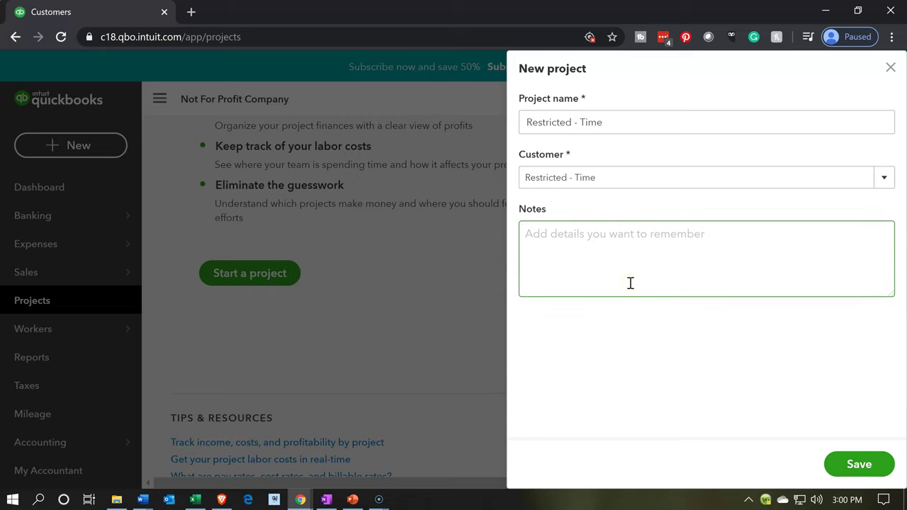
{"action": "left_click", "coordinate": [741, 434]}
{"action": "left_click", "coordinate": [830, 465]}
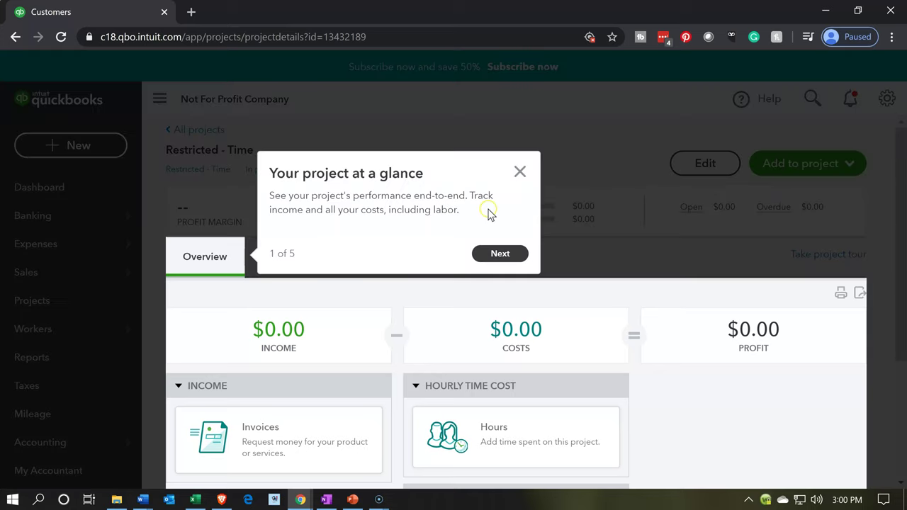
- Go through all five cards of the project tour and close it
{"action": "left_click", "coordinate": [514, 254]}
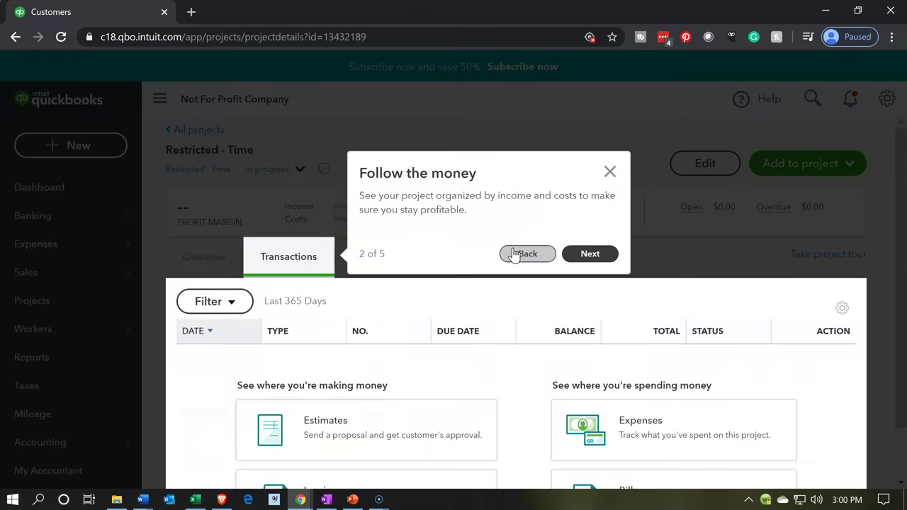
{"action": "left_click", "coordinate": [587, 252]}
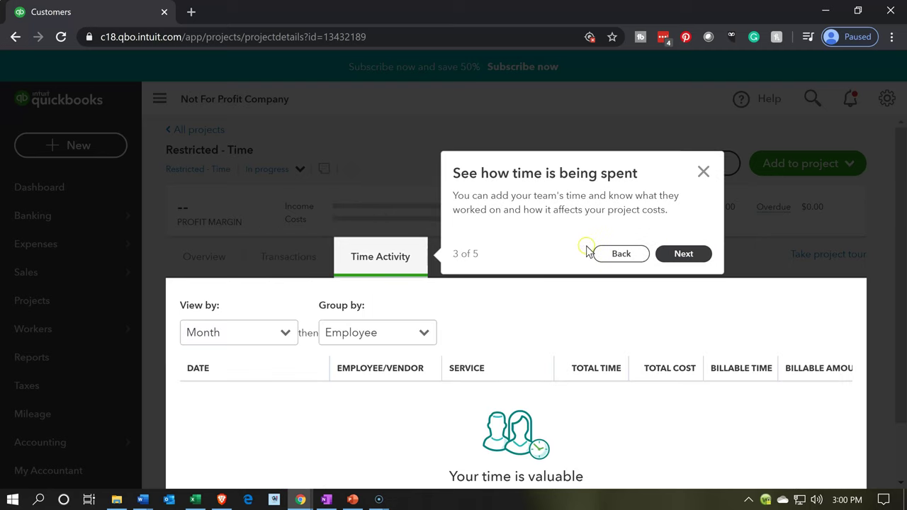
{"action": "left_click", "coordinate": [684, 253]}
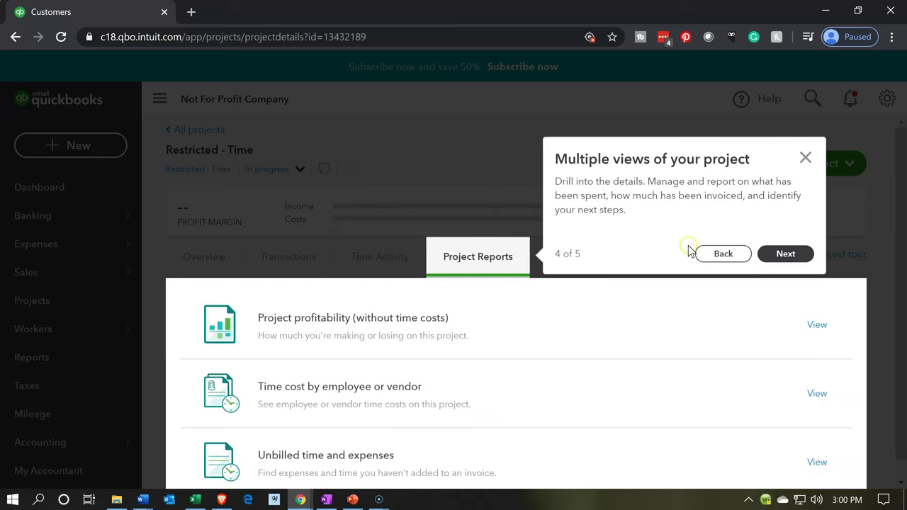
{"action": "left_click", "coordinate": [790, 254]}
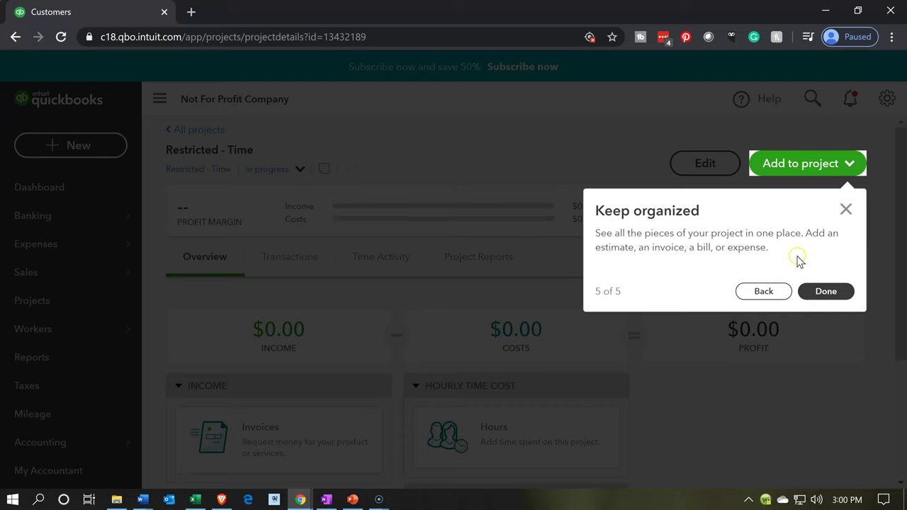
{"action": "left_click", "coordinate": [843, 208]}
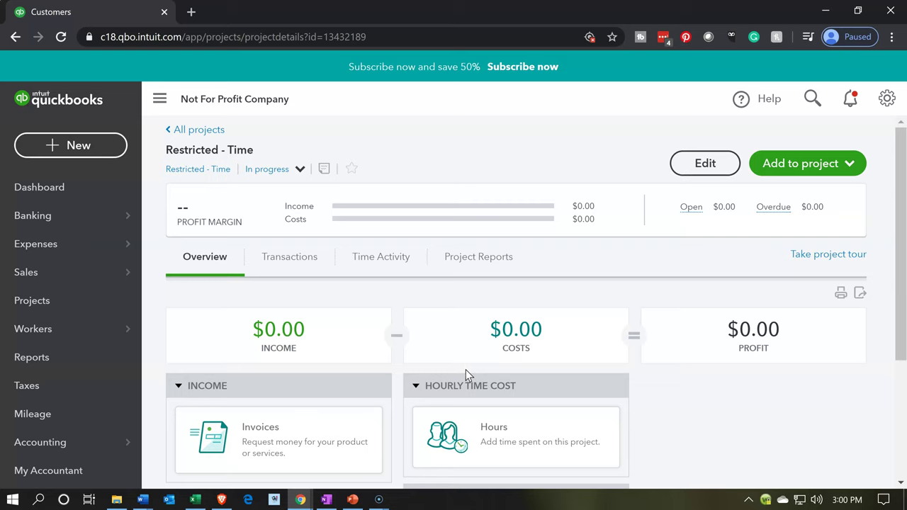
- Examine the project's status options, transactions, time activity and available project reports
{"action": "left_click", "coordinate": [308, 171]}
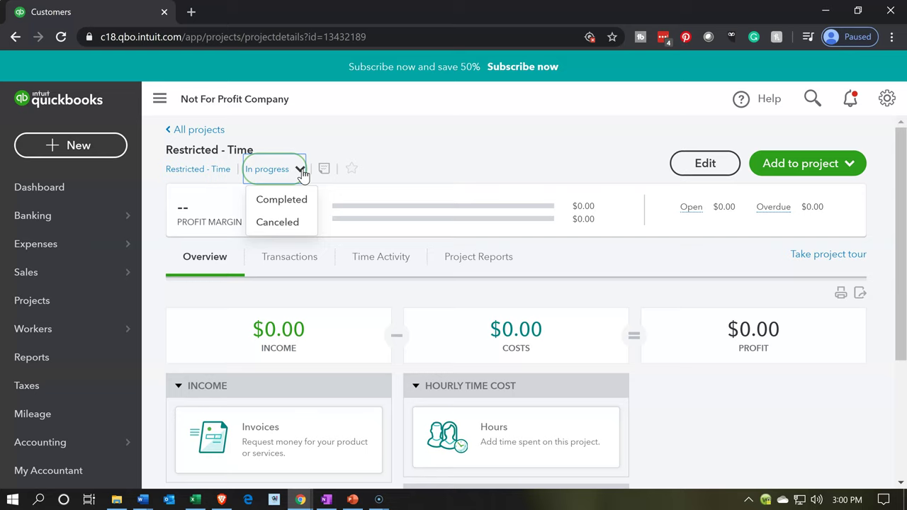
{"action": "left_click", "coordinate": [490, 109]}
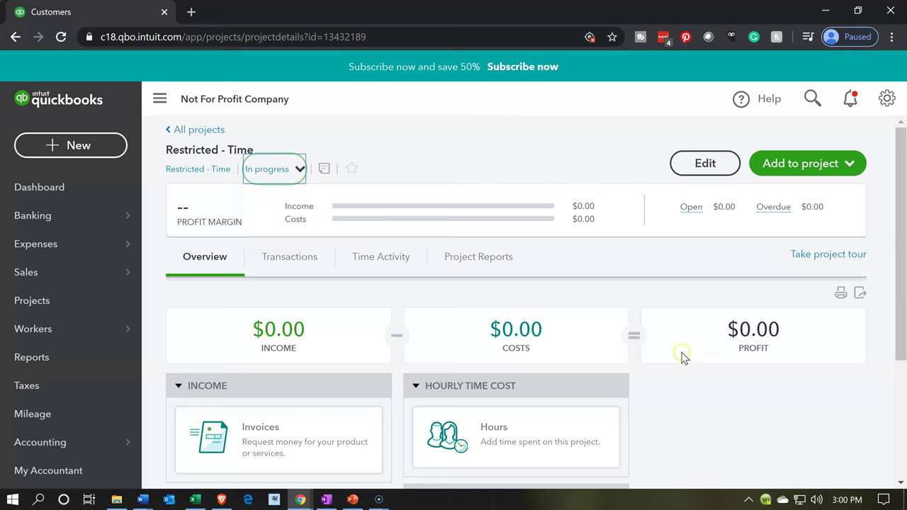
{"action": "left_click", "coordinate": [286, 263]}
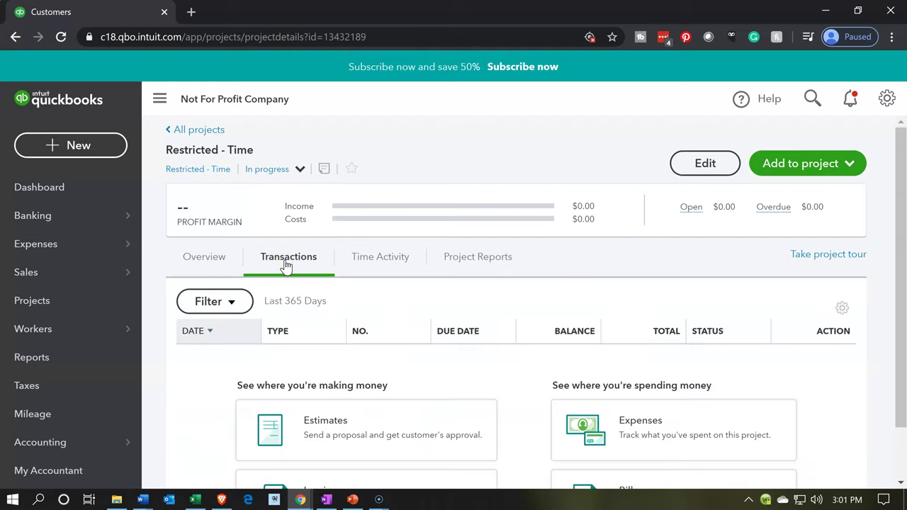
{"action": "left_click", "coordinate": [363, 267]}
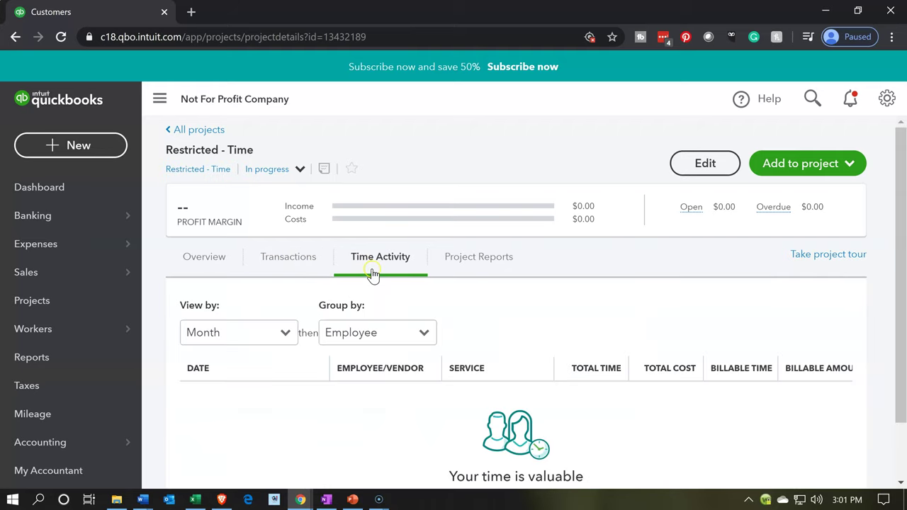
{"action": "left_click", "coordinate": [467, 262]}
{"action": "left_click", "coordinate": [464, 310]}
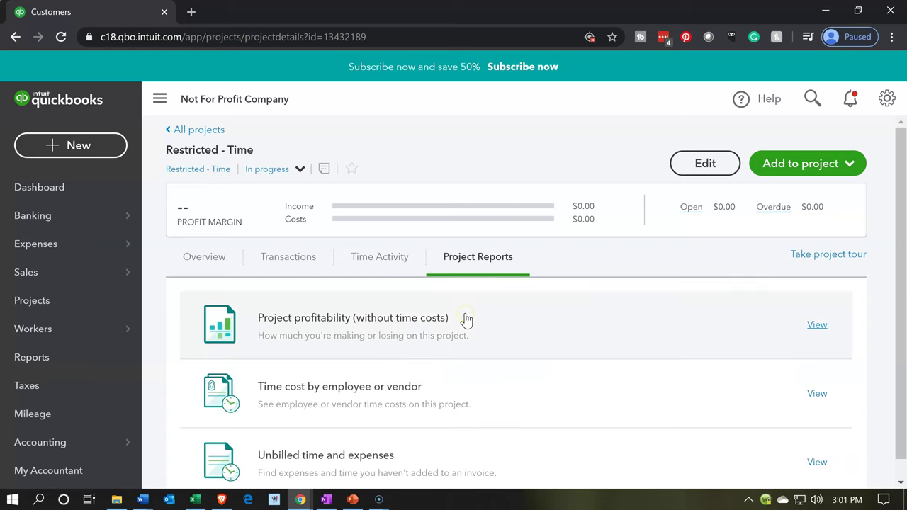
{"action": "left_click", "coordinate": [466, 383]}
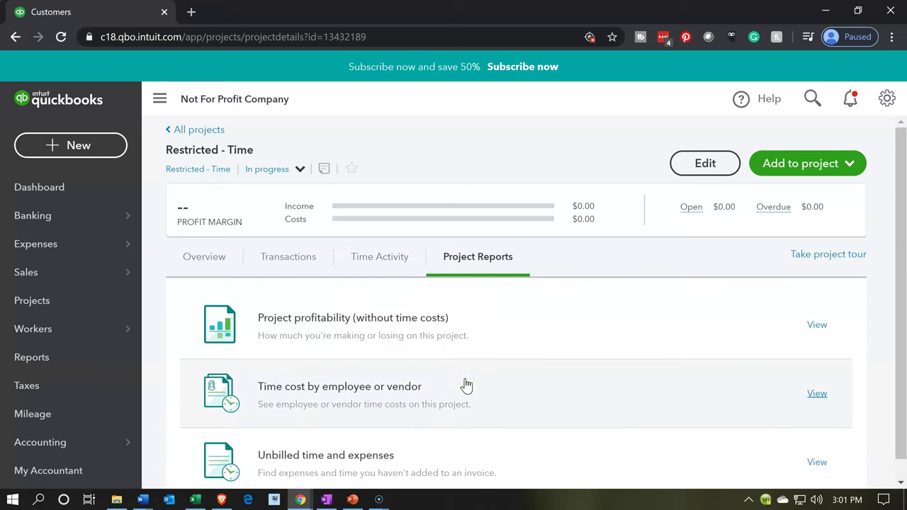
{"action": "scroll", "coordinate": [466, 385], "scroll_direction": "down", "scroll_amount": 1}
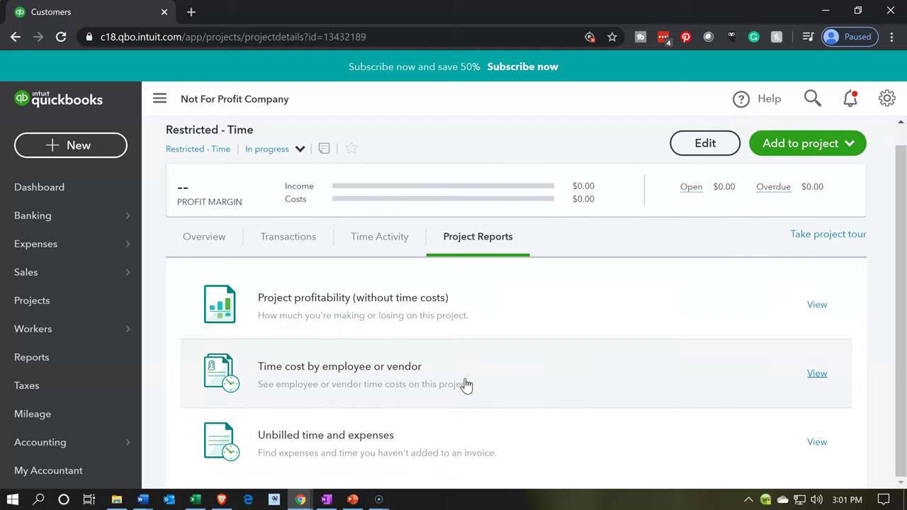
{"action": "scroll", "coordinate": [466, 385], "scroll_direction": "up", "scroll_amount": 1}
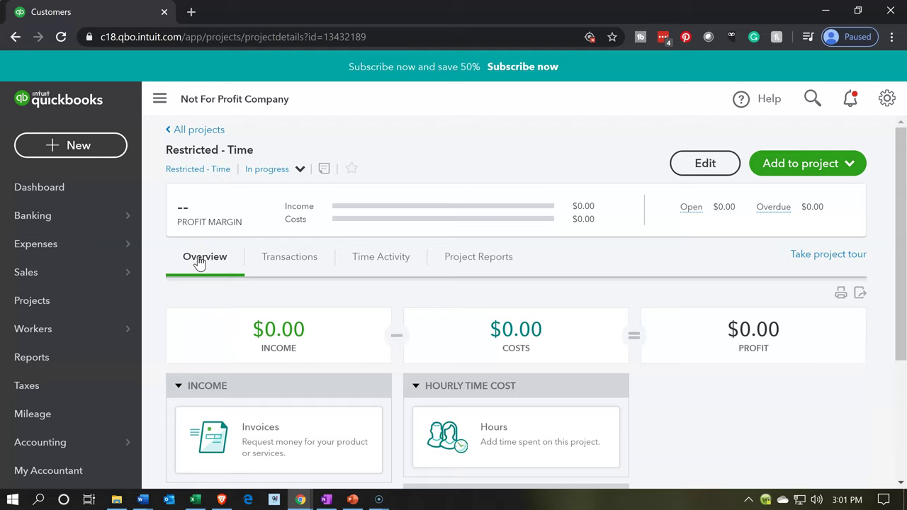
- Open the Profit and Loss report from the favorite standard reports
{"action": "left_click", "coordinate": [85, 368]}
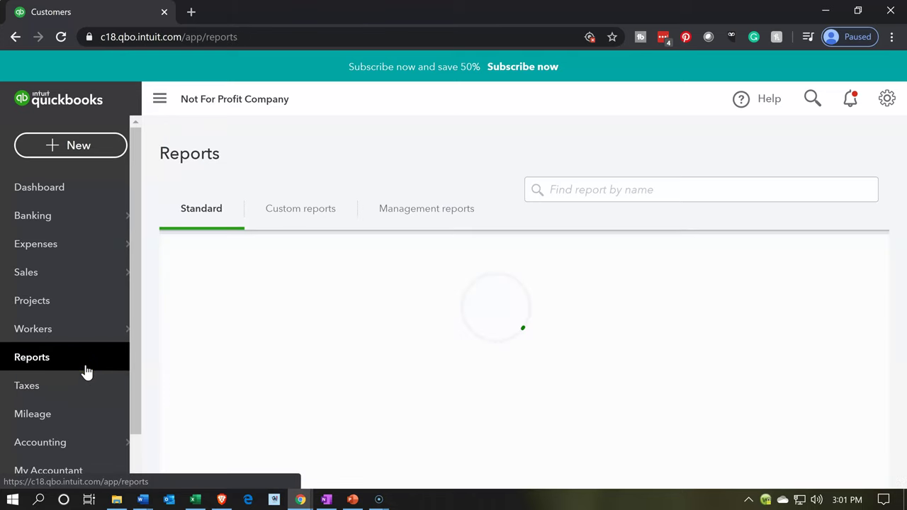
{"action": "left_click", "coordinate": [274, 367]}
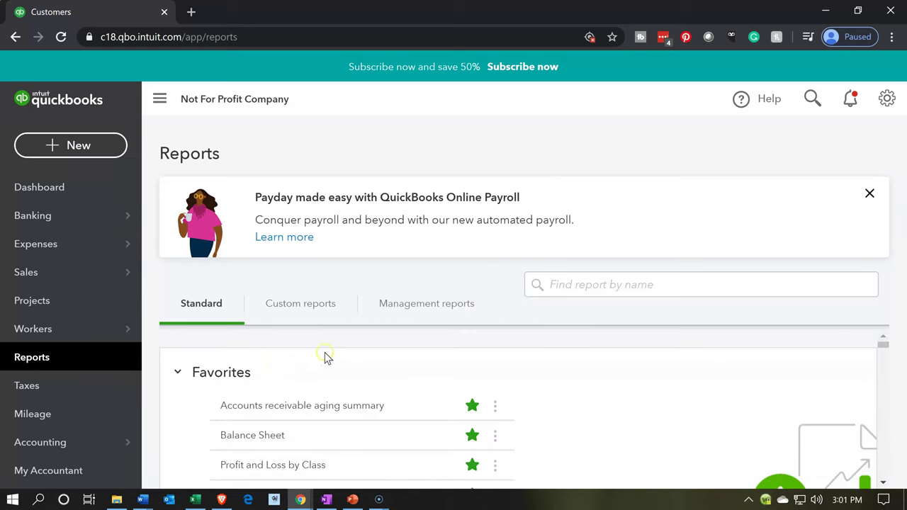
{"action": "scroll", "coordinate": [382, 373], "scroll_direction": "down", "scroll_amount": 1}
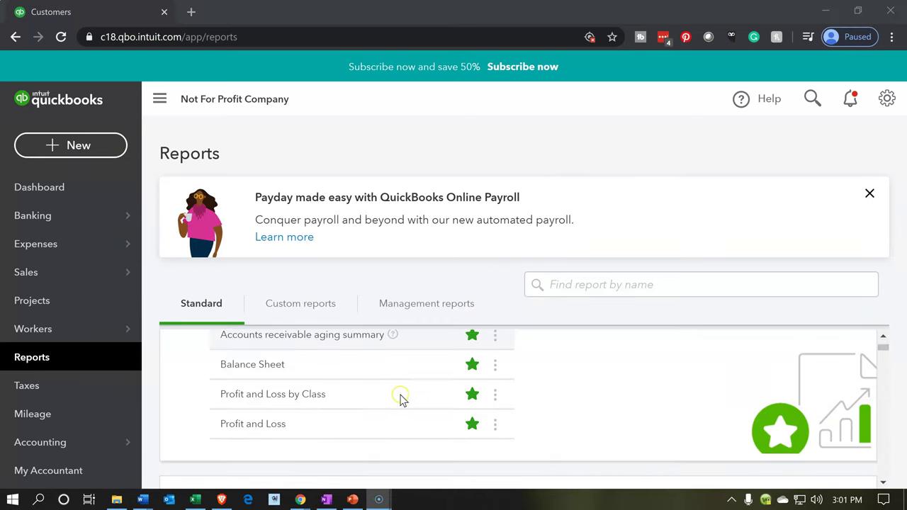
{"action": "left_click", "coordinate": [260, 429]}
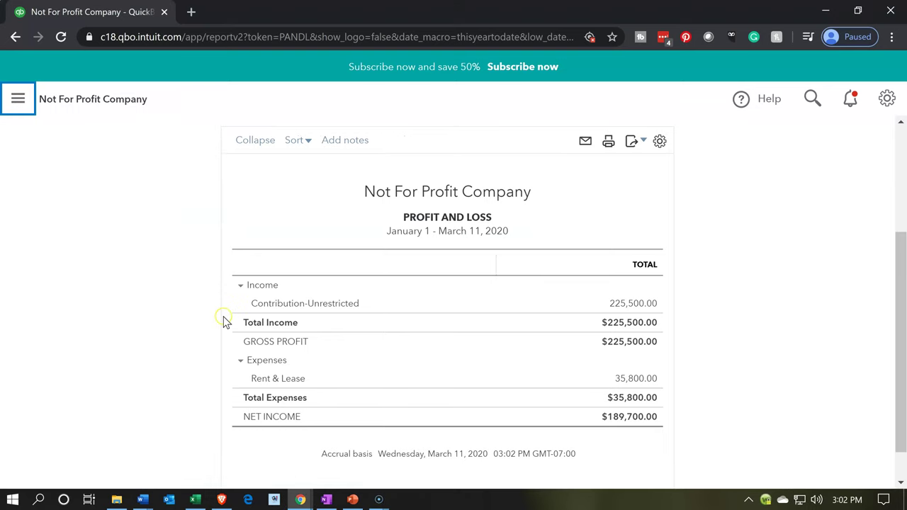
- Set the Profit and Loss report to display columns by Customers and review the donor columns
{"action": "key", "text": "ctrl+plus"}
{"action": "key", "text": "ctrl+plus"}
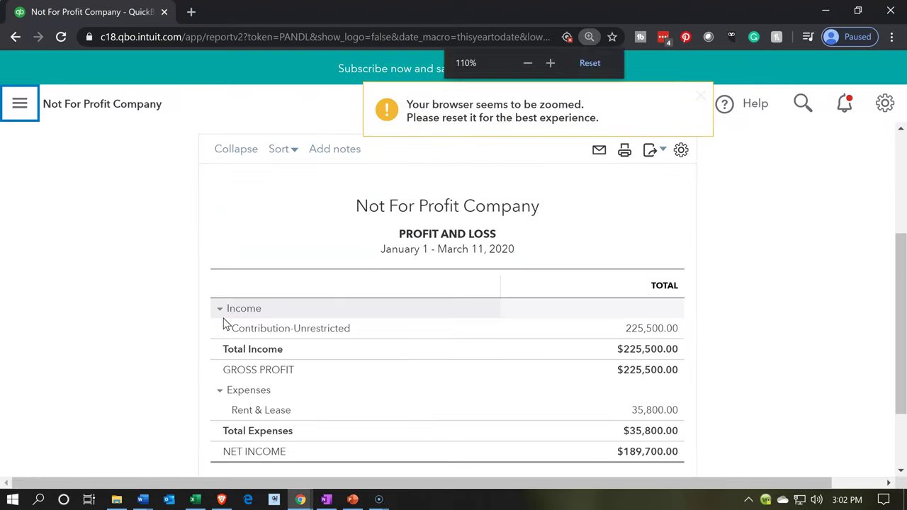
{"action": "scroll", "coordinate": [223, 320], "scroll_direction": "up", "scroll_amount": 5}
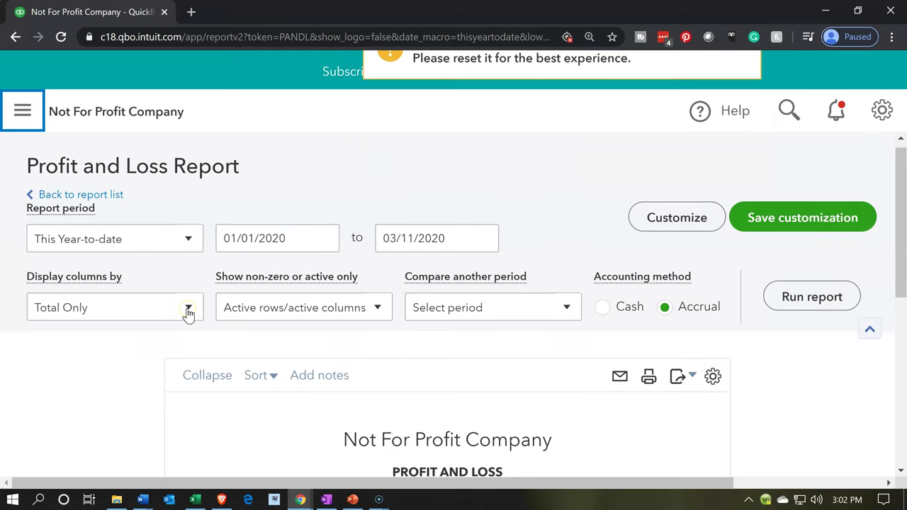
{"action": "left_click", "coordinate": [189, 312]}
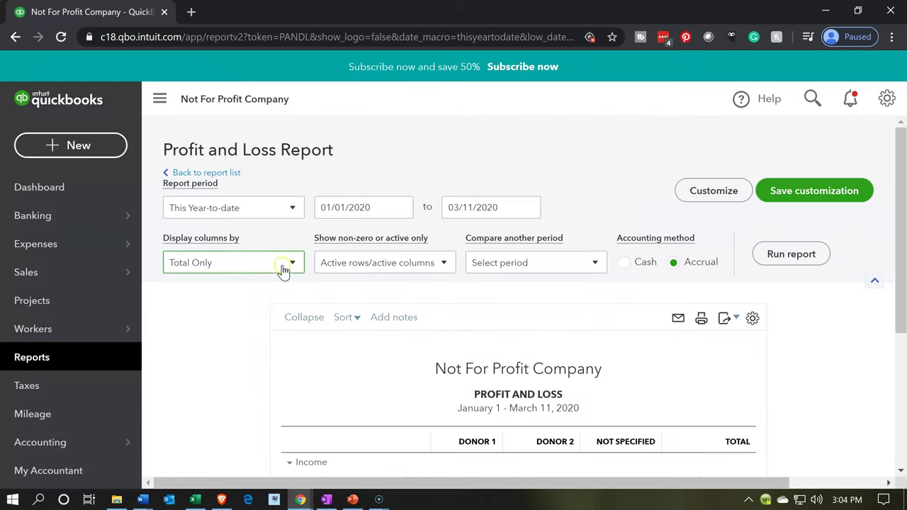
{"action": "left_click", "coordinate": [292, 263]}
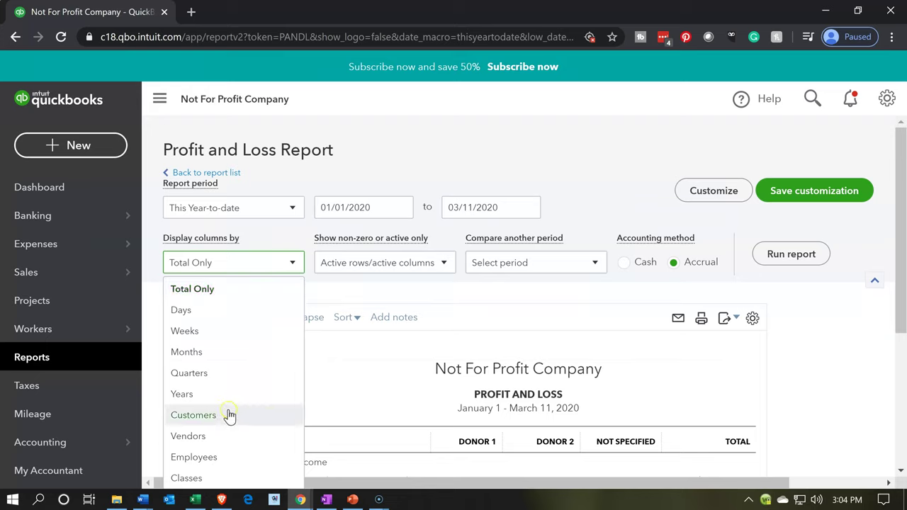
{"action": "left_click", "coordinate": [192, 415]}
{"action": "scroll", "coordinate": [228, 409], "scroll_direction": "down", "scroll_amount": 1}
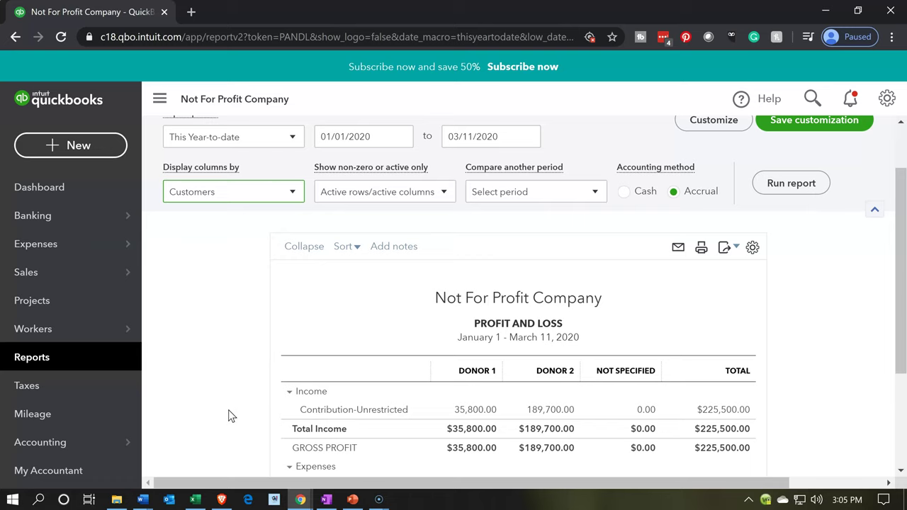
{"action": "scroll", "coordinate": [228, 410], "scroll_direction": "up", "scroll_amount": 1}
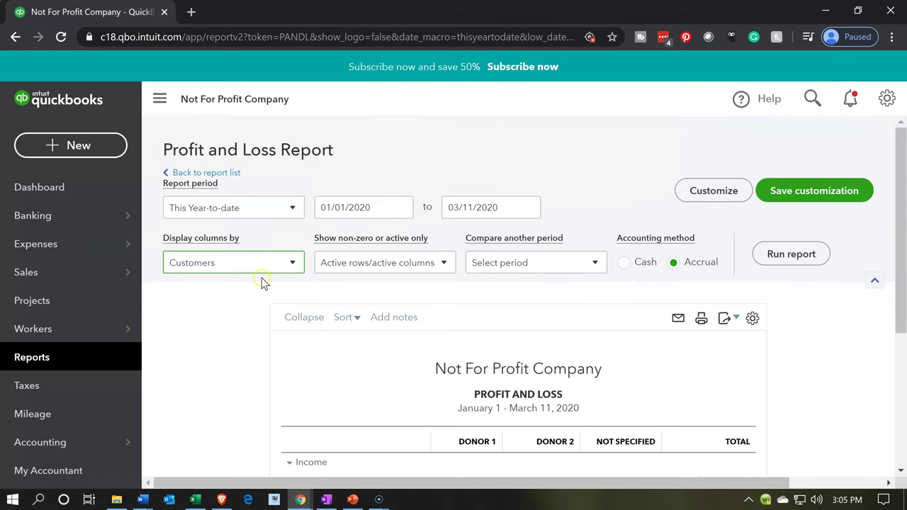
- Display the Profit and Loss columns by Classes, run the report and review the class columns
{"action": "left_click", "coordinate": [297, 268]}
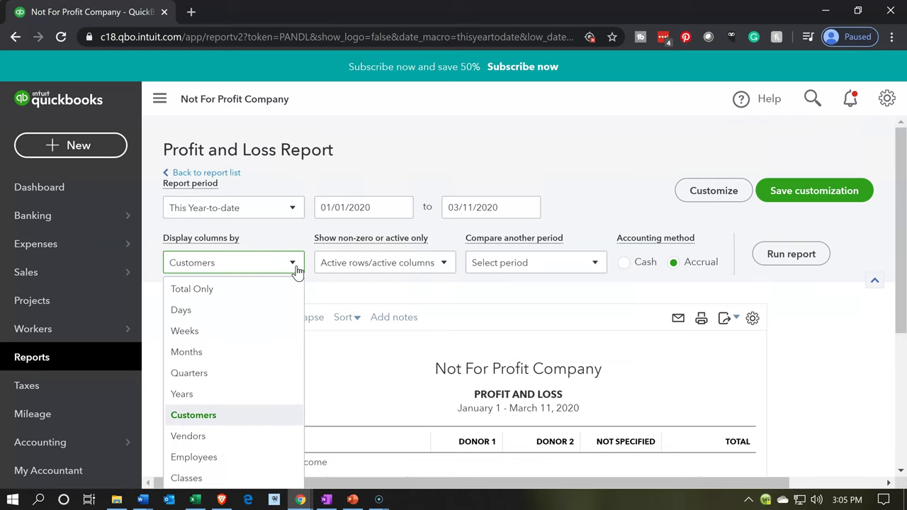
{"action": "left_click", "coordinate": [188, 478]}
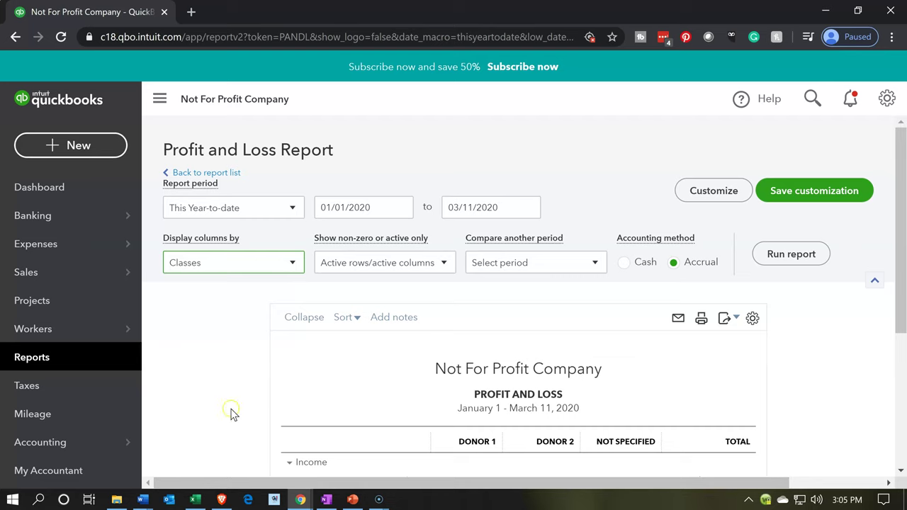
{"action": "left_click", "coordinate": [782, 252]}
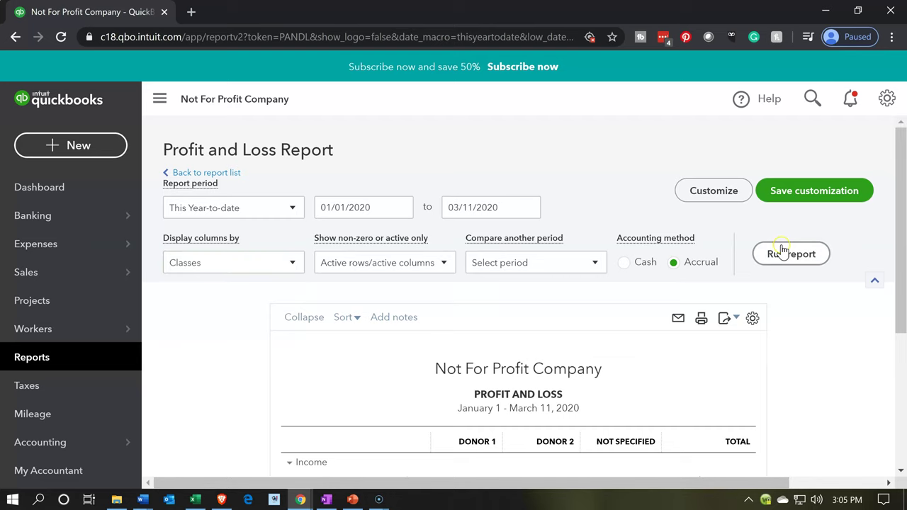
{"action": "scroll", "coordinate": [763, 265], "scroll_direction": "down", "scroll_amount": 3}
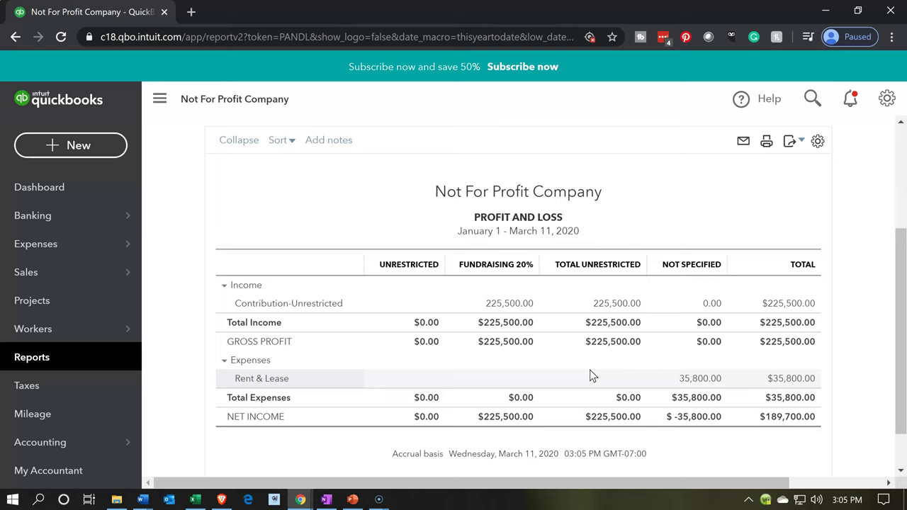
{"action": "scroll", "coordinate": [592, 375], "scroll_direction": "up", "scroll_amount": 1}
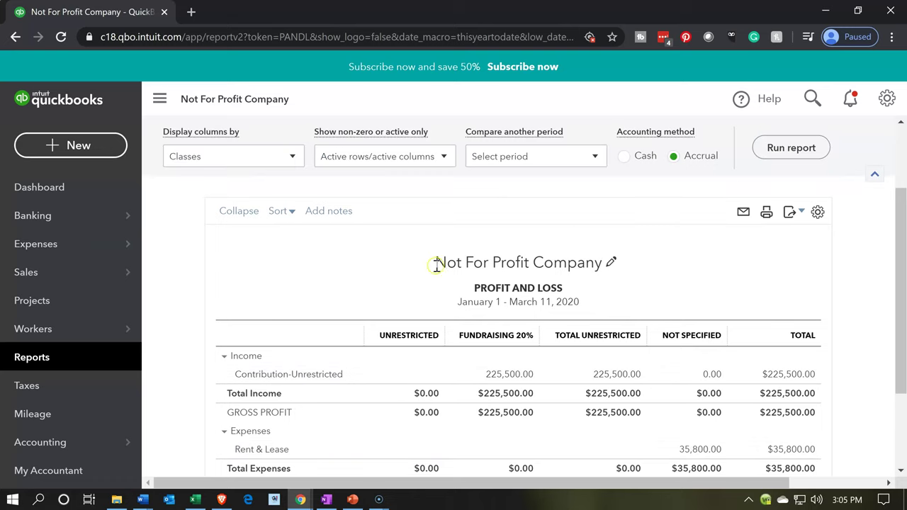
{"action": "left_click", "coordinate": [286, 158]}
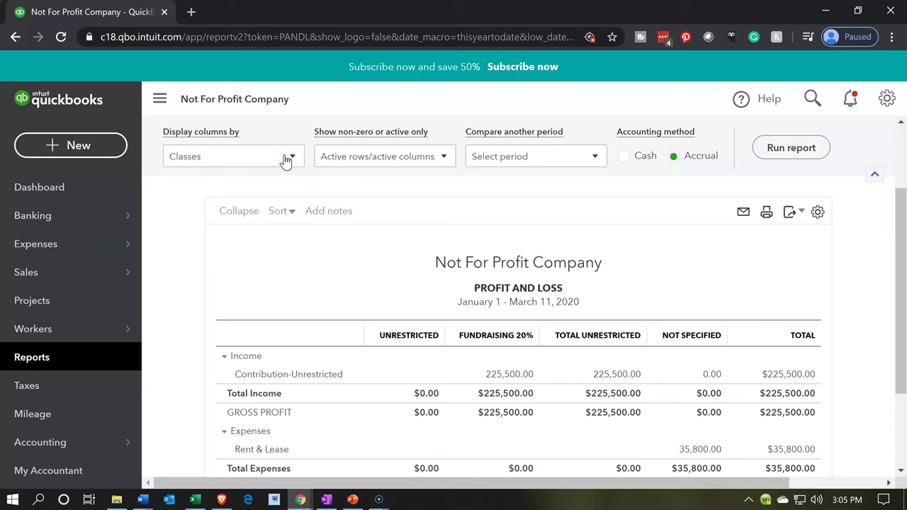
{"action": "scroll", "coordinate": [200, 306], "scroll_direction": "down", "scroll_amount": 1}
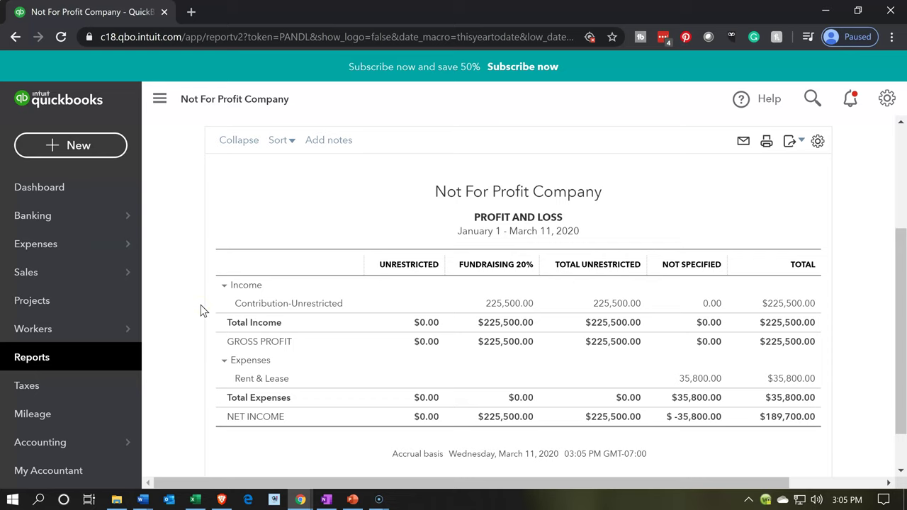
- Start a new invoice and look through the customers, sub-customers and projects available for it
{"action": "left_click", "coordinate": [84, 148]}
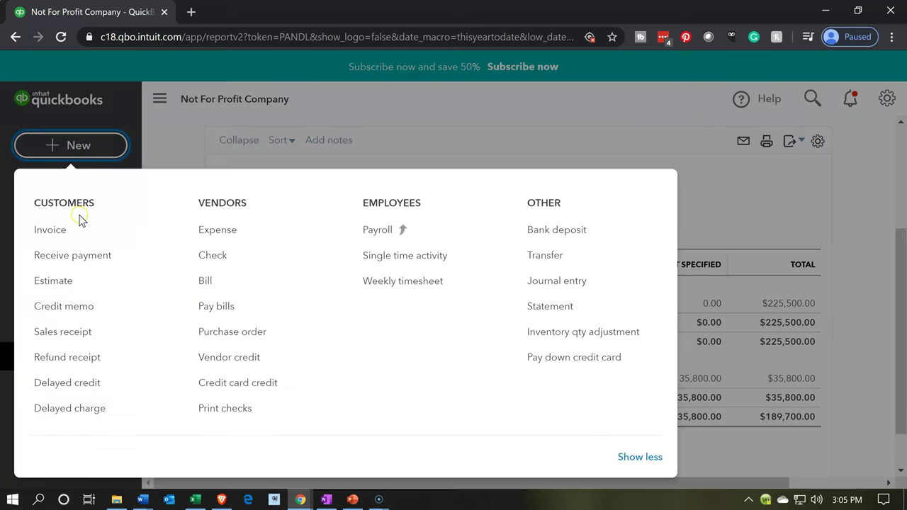
{"action": "left_click", "coordinate": [52, 237]}
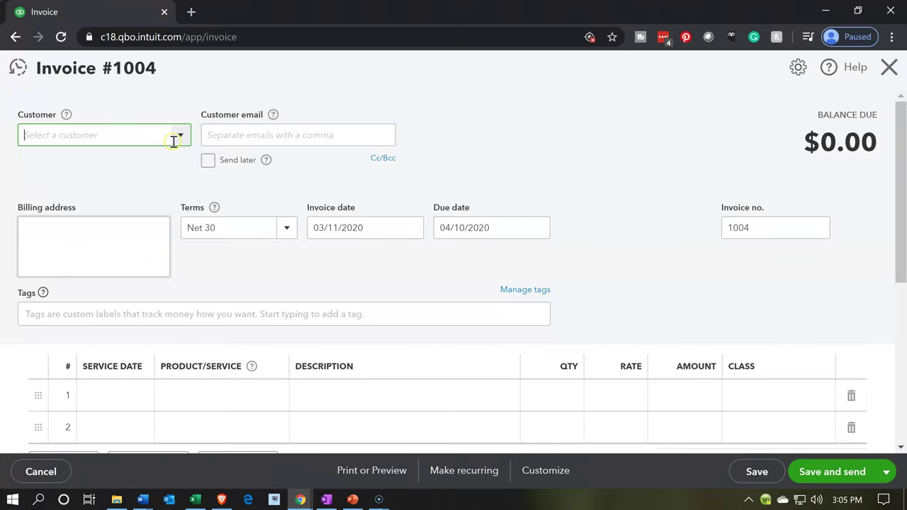
{"action": "left_click", "coordinate": [179, 137]}
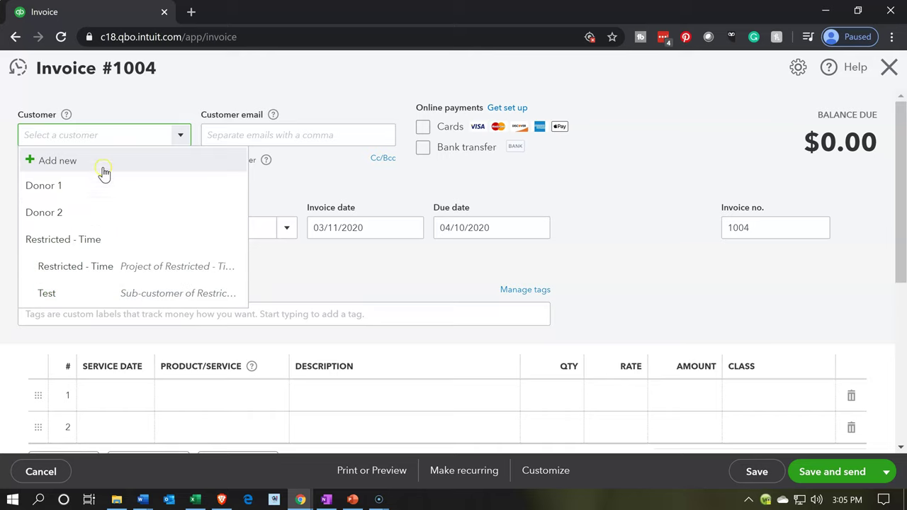
{"action": "left_click", "coordinate": [612, 185]}
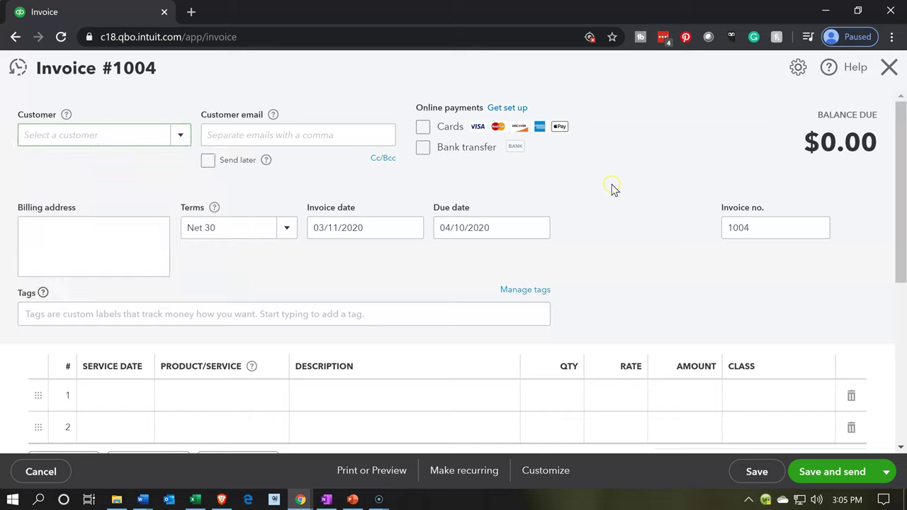